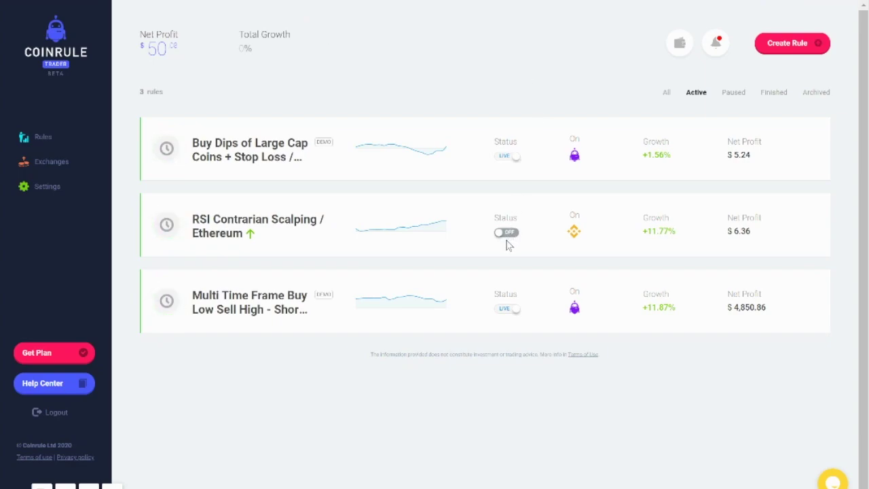
Review the archived trading rules, and return to the list of active rules
left_click(816, 93)
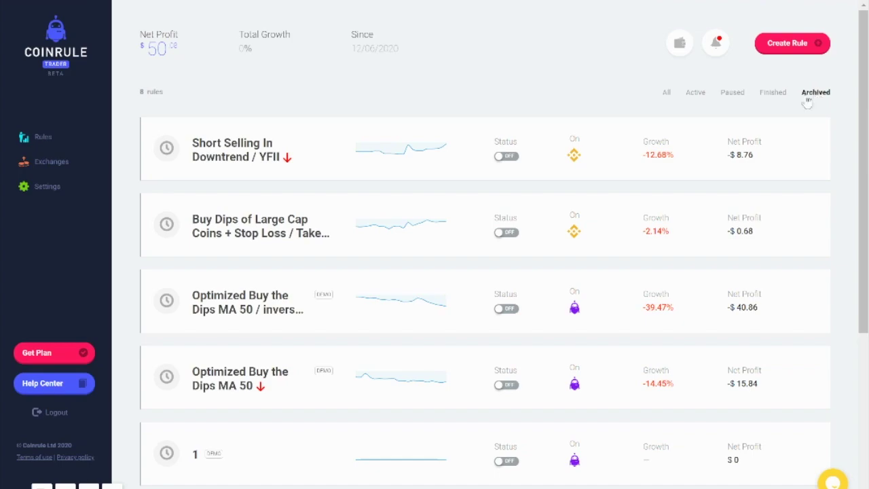
left_click(694, 93)
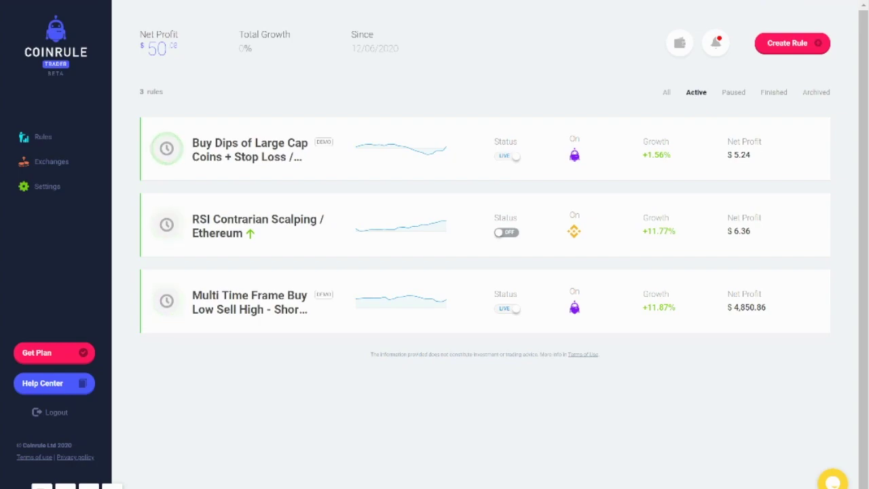
Look through the exchanges available for connection and view the connection form and guide for Bitstamp
left_click(87, 166)
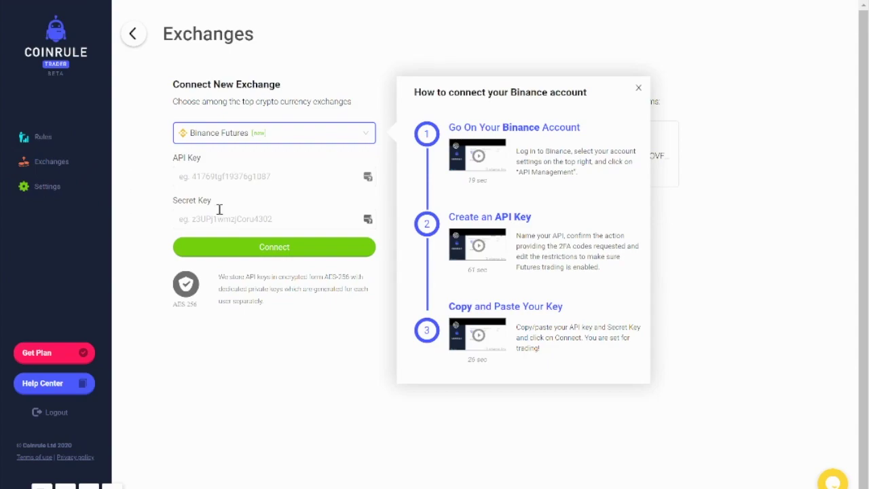
left_click(314, 139)
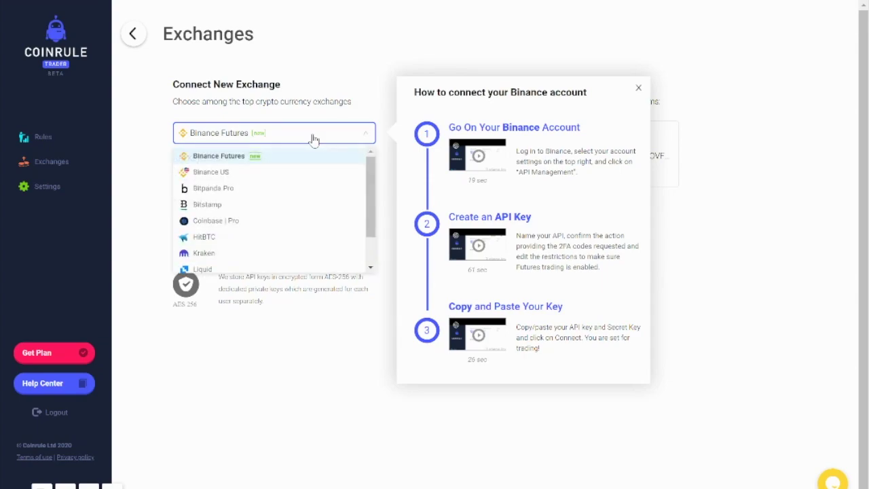
left_click(300, 212)
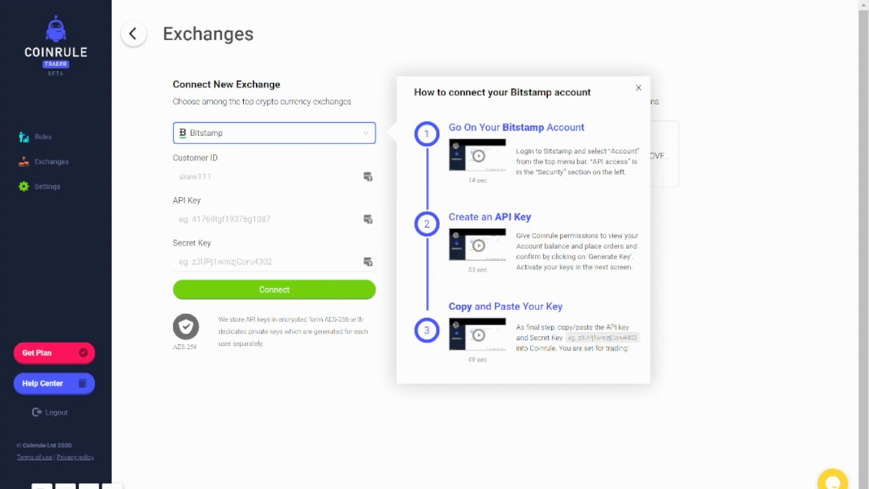
Start a new rule on the Binance exchange and check the full list of coins held there
left_click(42, 144)
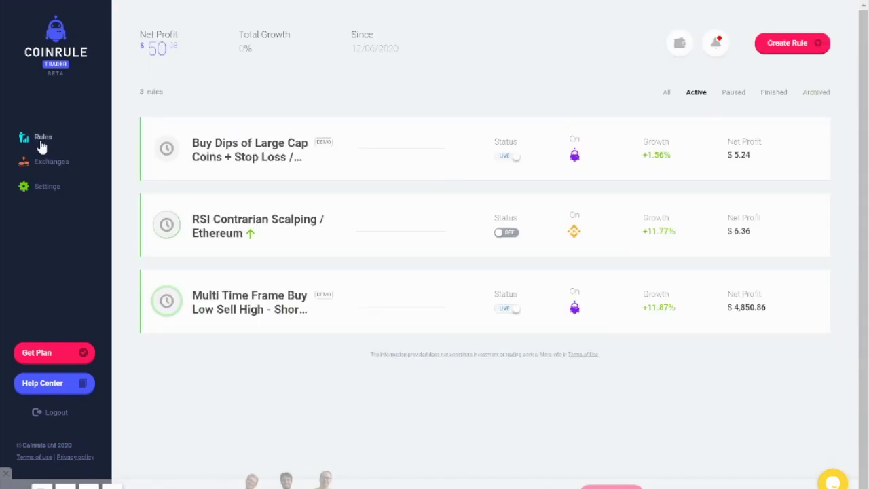
left_click(789, 47)
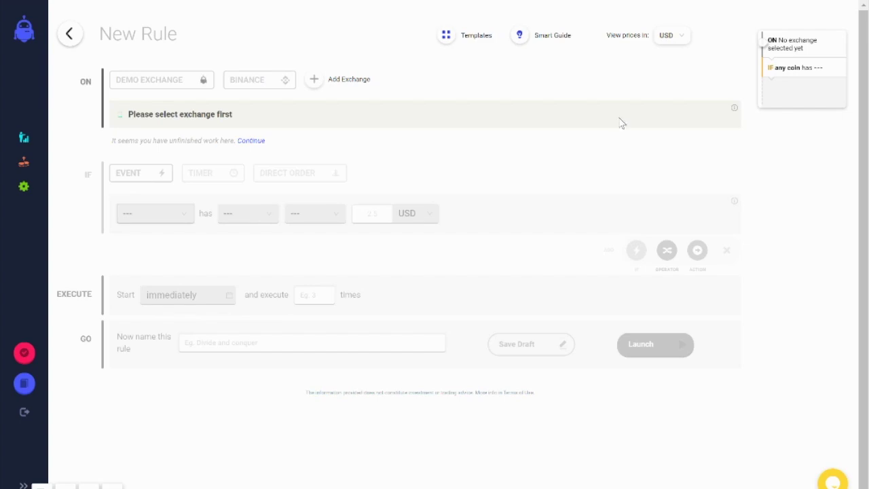
left_click(263, 81)
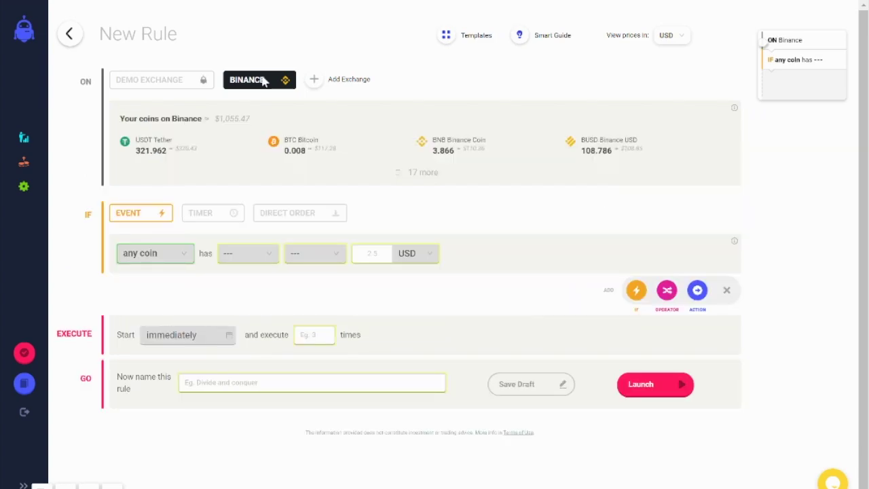
left_click(425, 175)
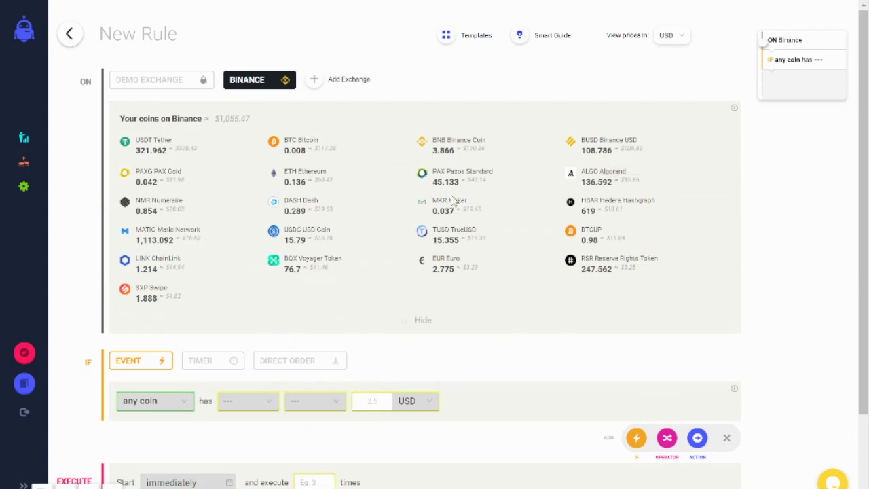
left_click(421, 326)
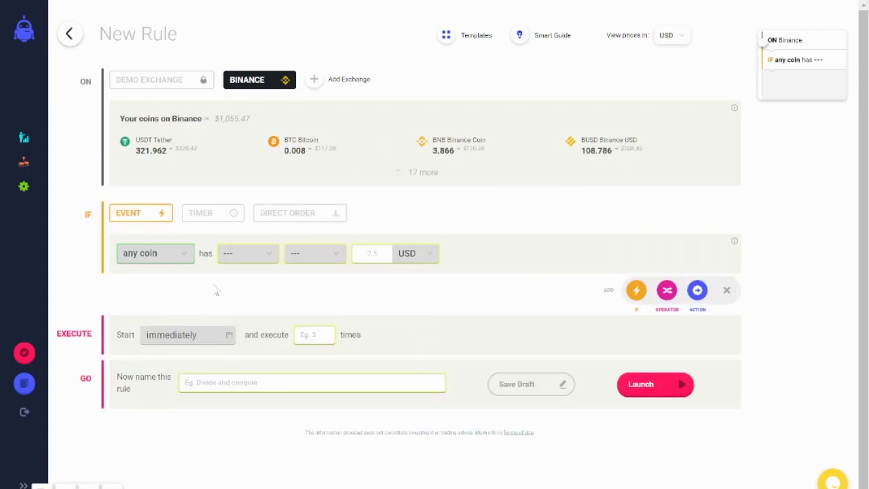
Set the event condition to BTC Bitcoin having a price decrease by 2% from the current live price
left_click(176, 256)
type("bit")
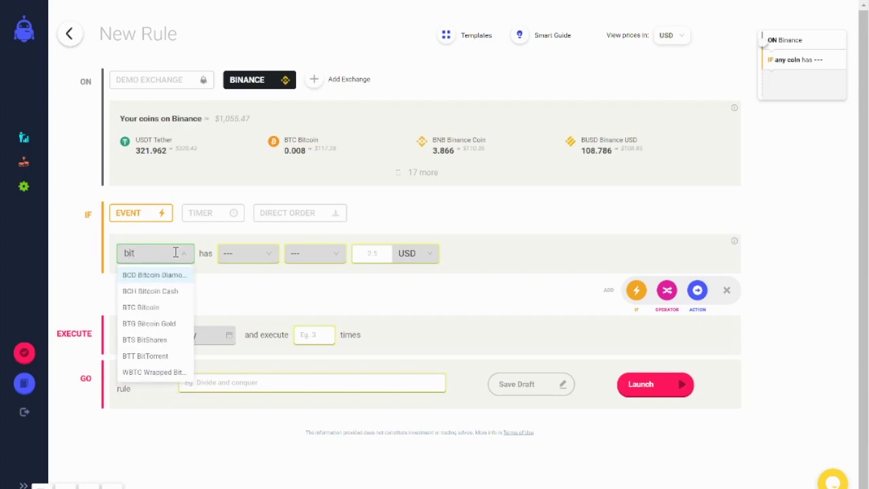
key("Down")
key("Down")
key("Return")
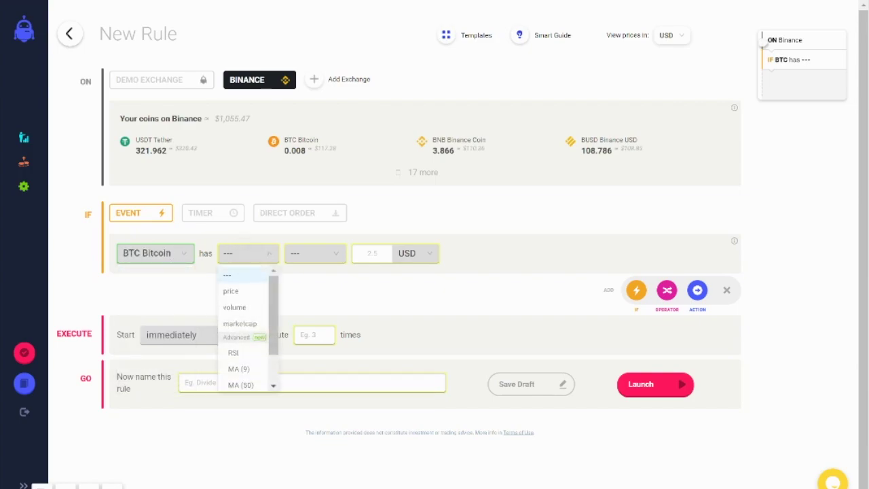
key("Down")
key("Return")
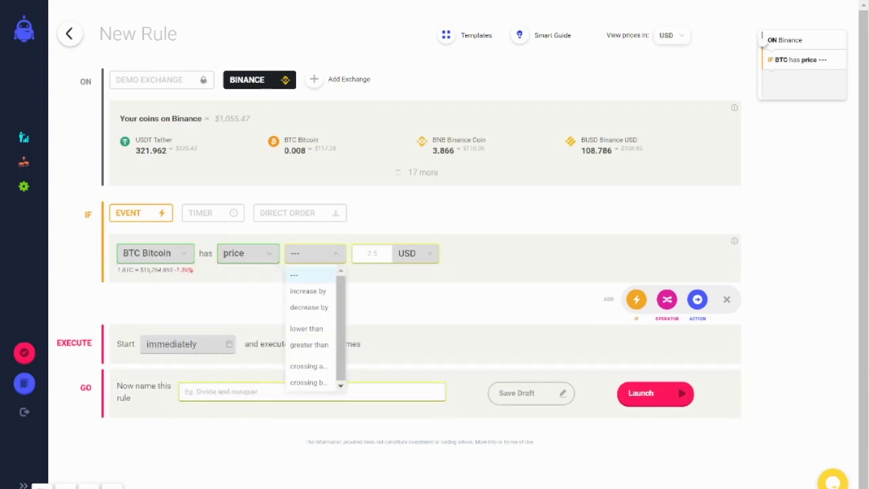
key("Down")
key("Down")
key("Return")
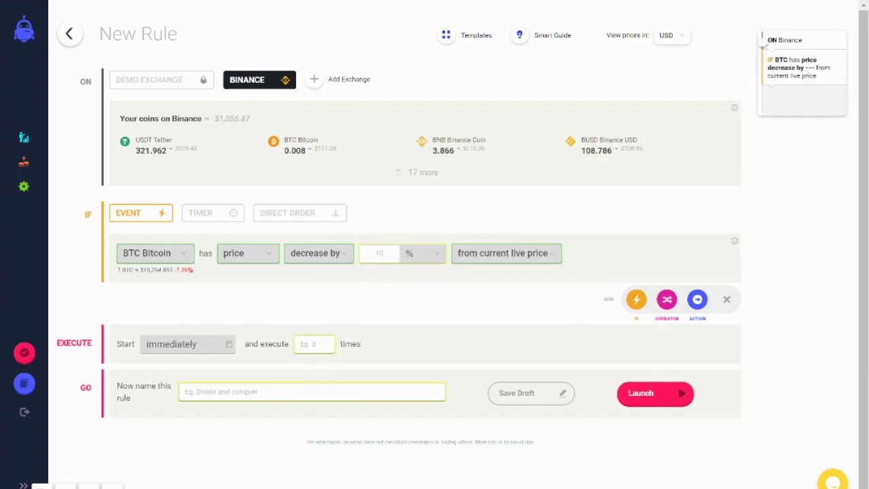
type("2")
Add a buy action for 100 USD of that coin, paid from the USDT wallet
key("Return")
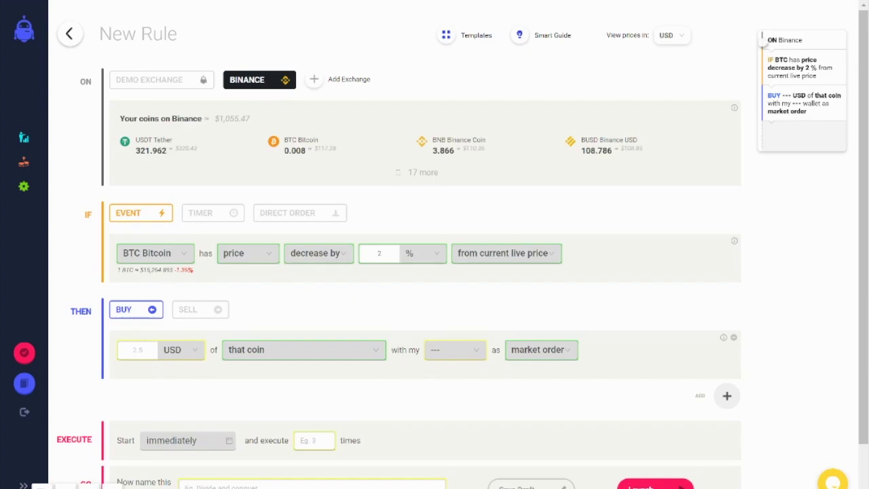
type("100")
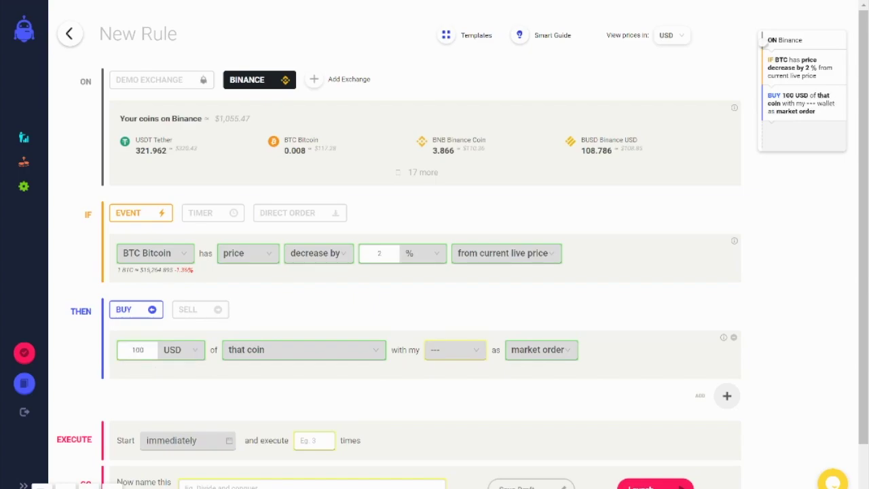
key("Tab")
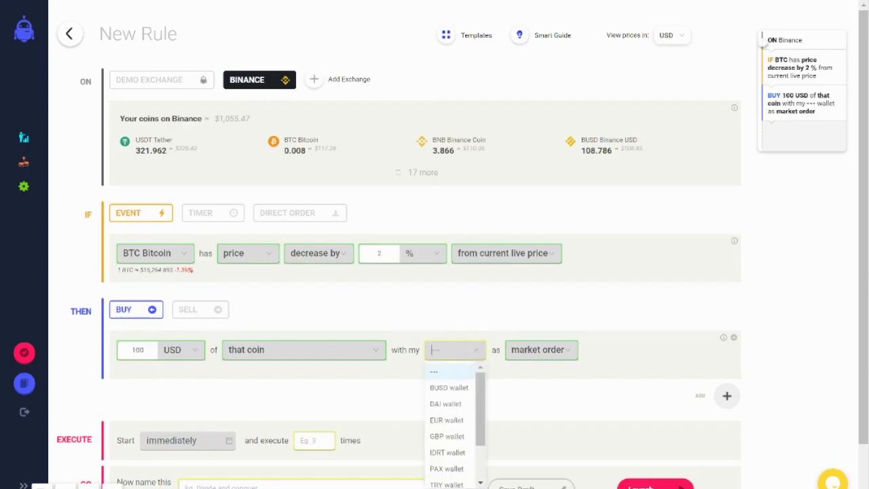
type("usd")
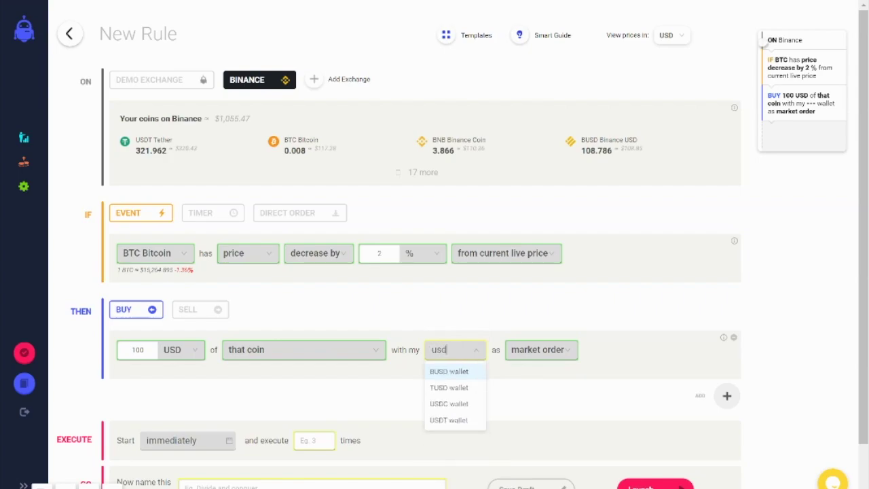
type("t")
key("Return")
left_click(626, 291)
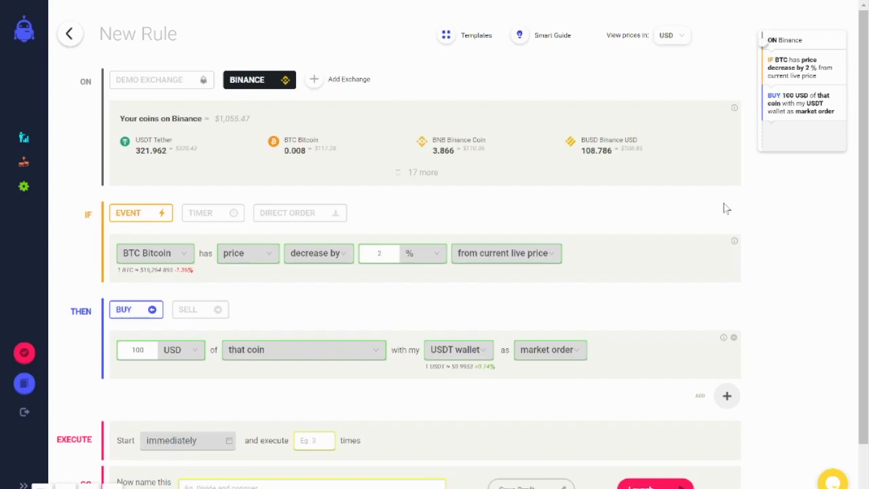
Set the rule to execute 10 times in total, and launch it under the name "Buy Bitcoin"
left_click(313, 441)
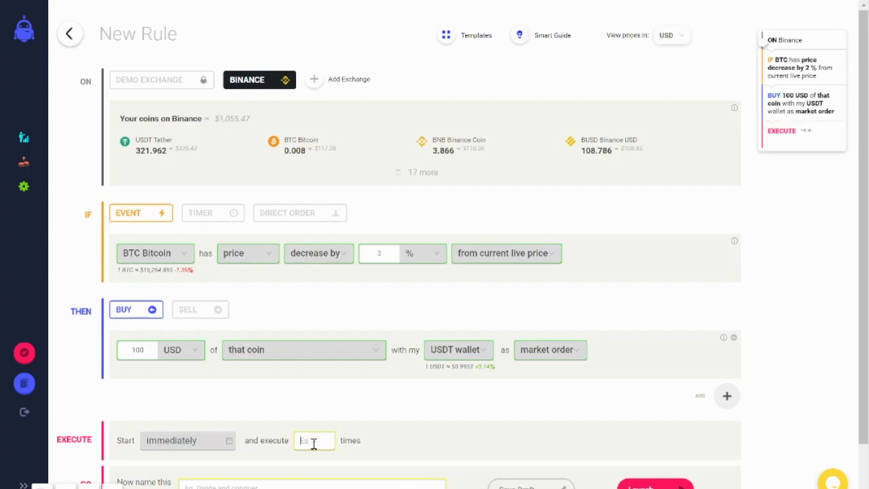
type("10")
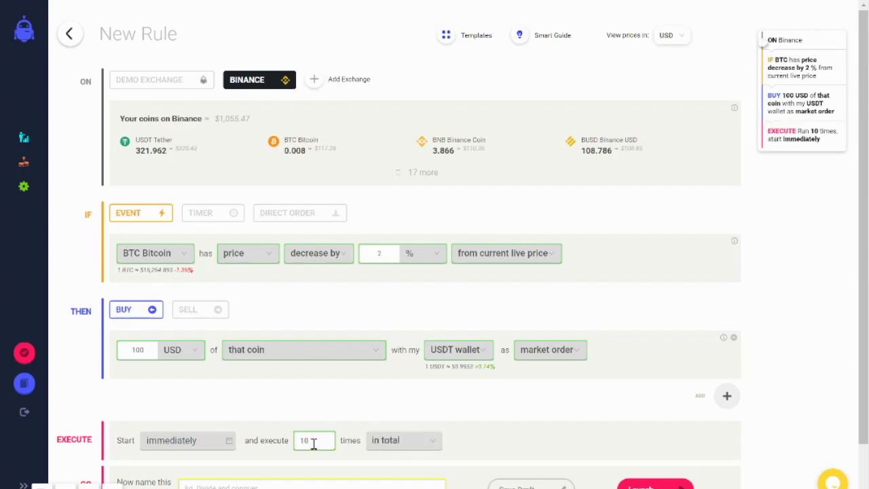
scroll(313, 442, "down", 1)
left_click(296, 433)
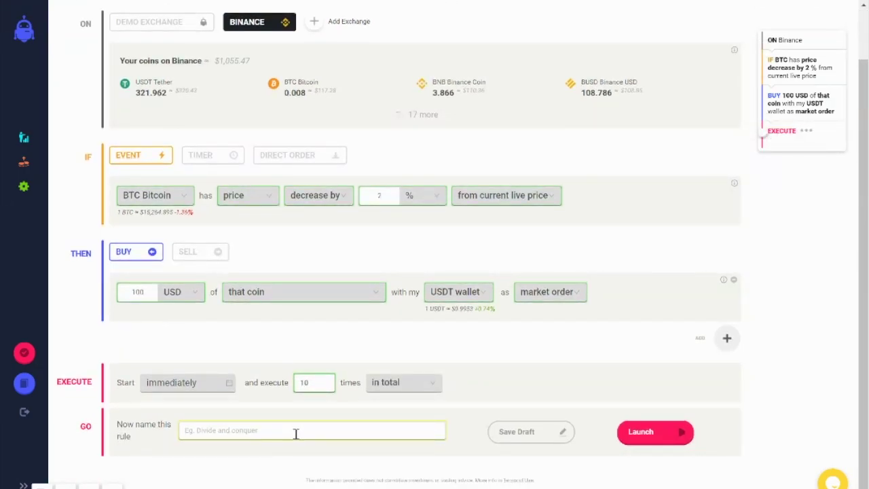
type("Buy Bitcoin")
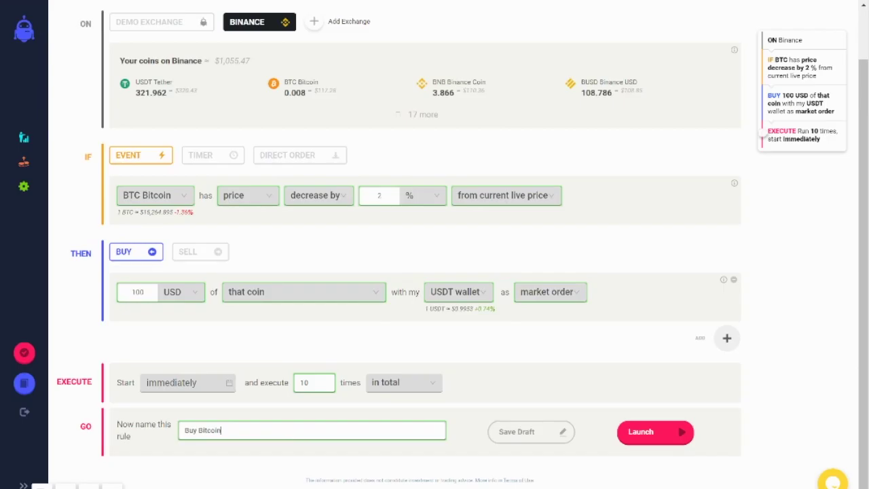
left_click(655, 432)
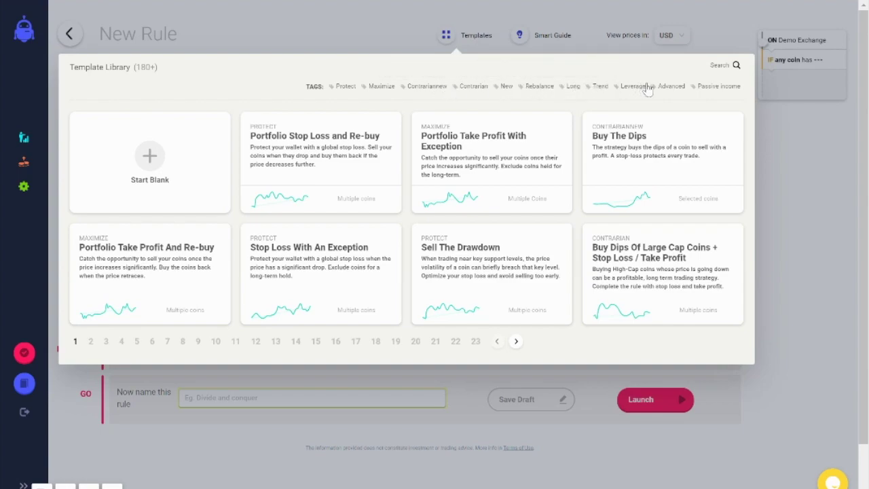
Dismiss the template library and set the blank rule to Binance, with "any of my coins" as the condition's coin
left_click(818, 155)
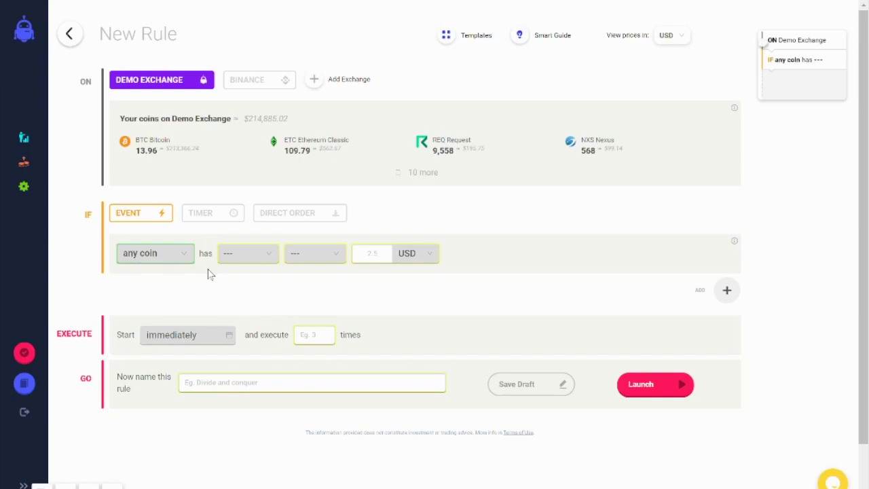
left_click(173, 254)
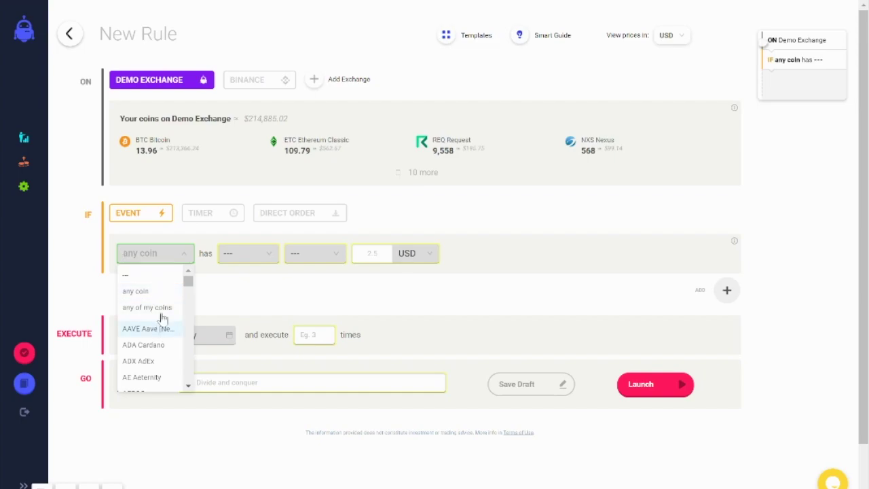
left_click(275, 82)
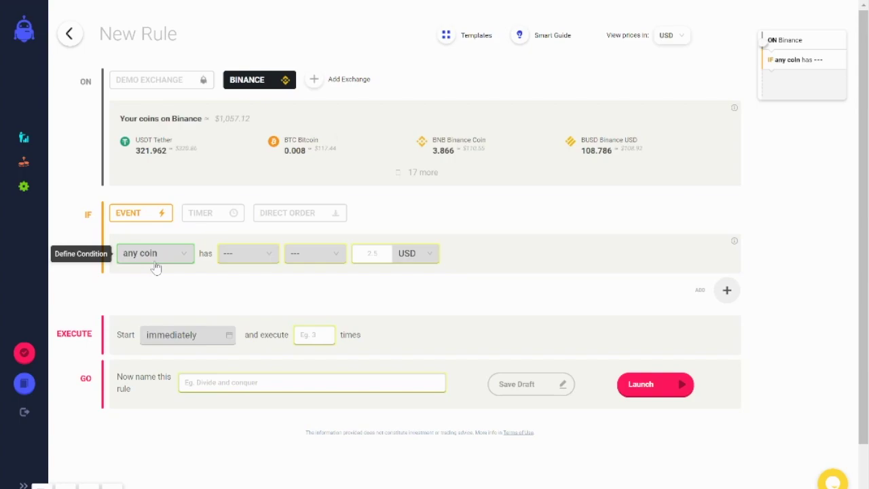
left_click(156, 267)
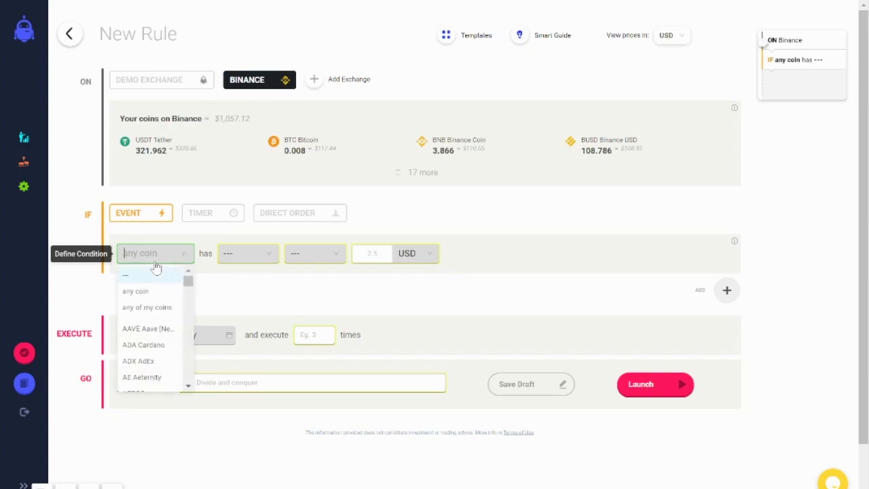
left_click(159, 312)
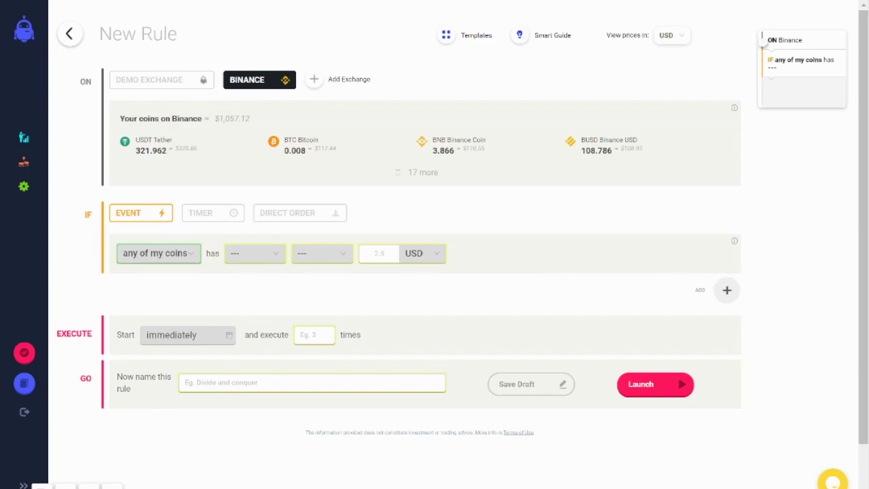
Complete the event condition with a price decrease by 5% from the current live price
left_click(255, 253)
left_click(237, 291)
left_click(322, 252)
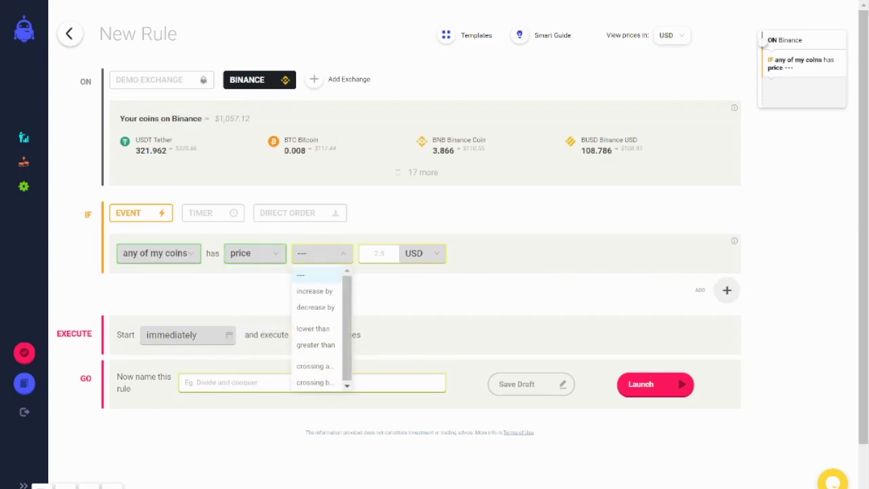
left_click(314, 307)
left_click(386, 252)
type("5")
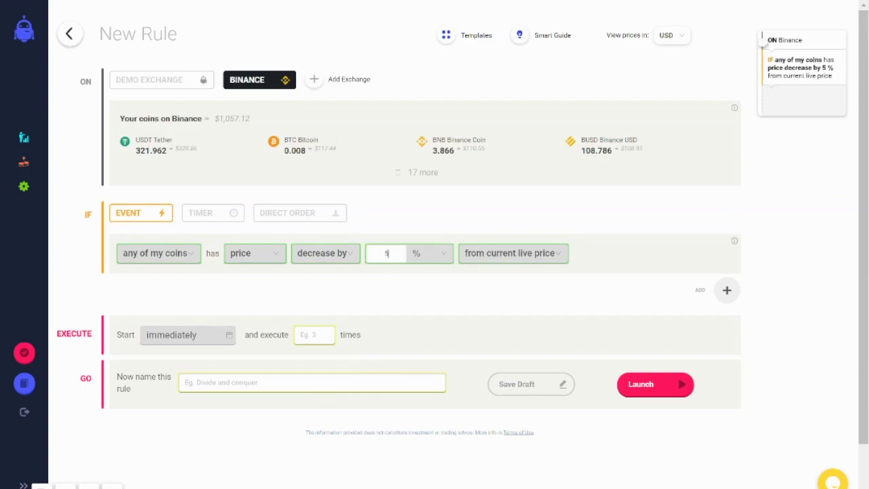
Add a sell action for 20 USD of that coin, with the proceeds going to the USDT wallet
left_click(727, 290)
left_click(697, 290)
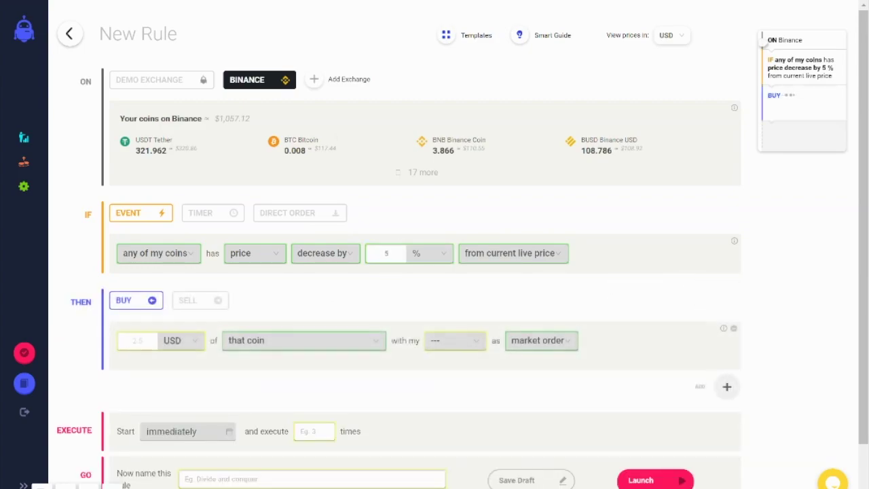
left_click(200, 300)
left_click(139, 341)
type("2")
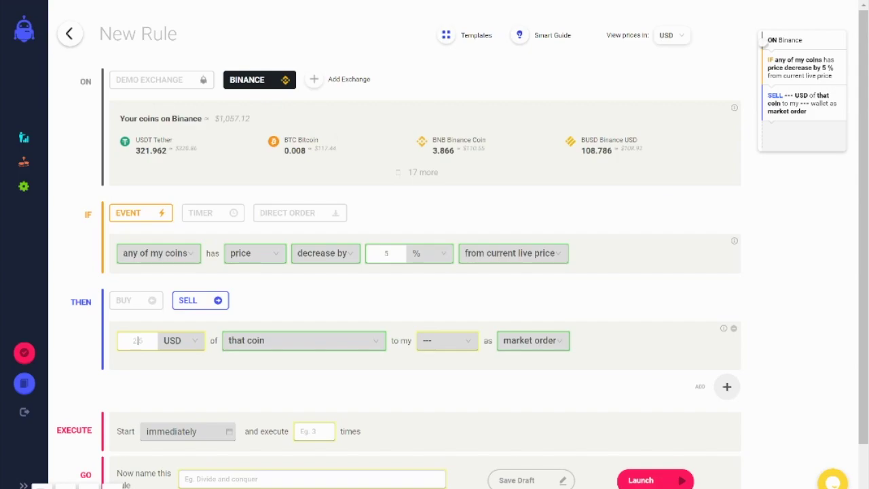
type("0")
left_click(447, 340)
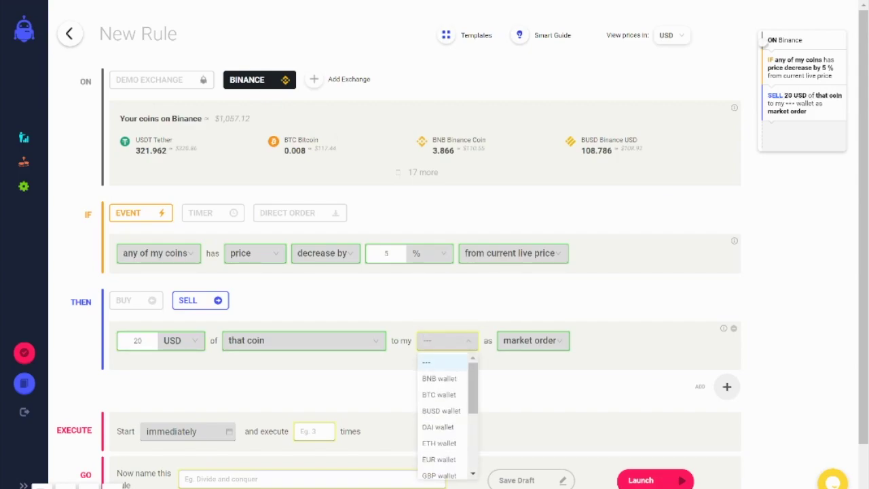
type("usdt")
key("Return")
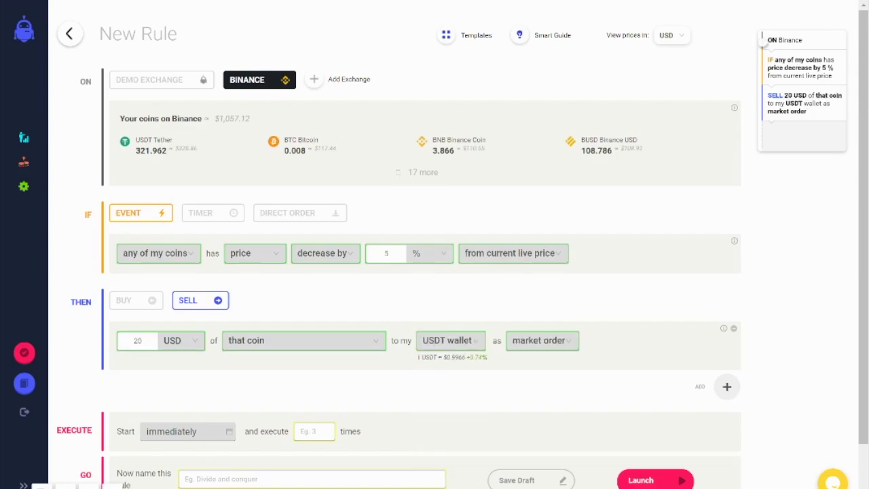
Set the sell rule to execute 10 times in total
left_click(314, 431)
type("10")
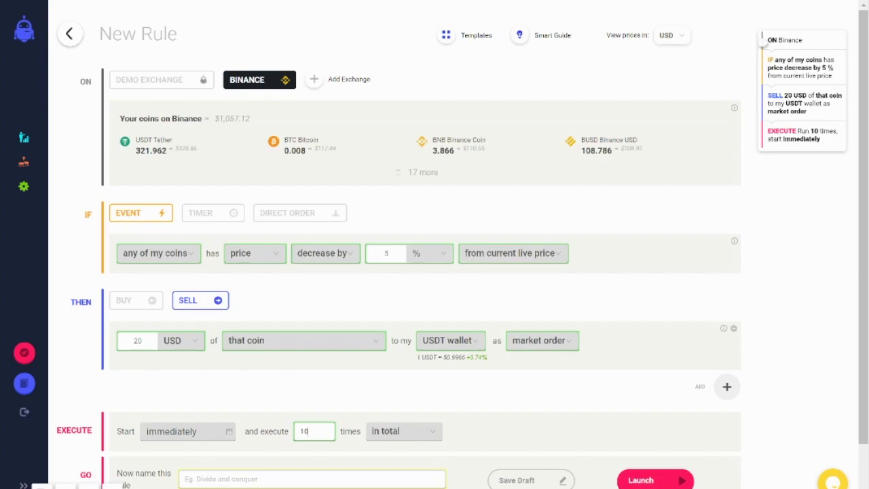
Switch the rule to the Demo Exchange and make it a direct order buying 100 USD of BNB Binance Coin with the BTC wallet
left_click(173, 86)
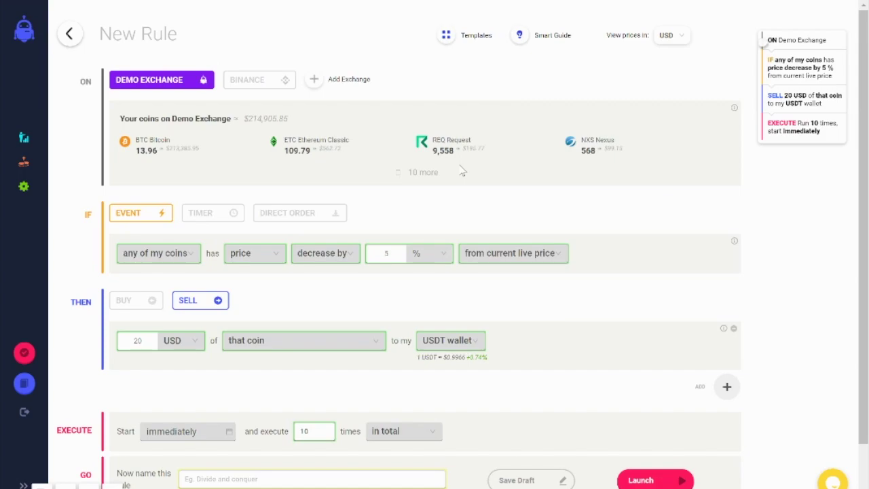
left_click(293, 215)
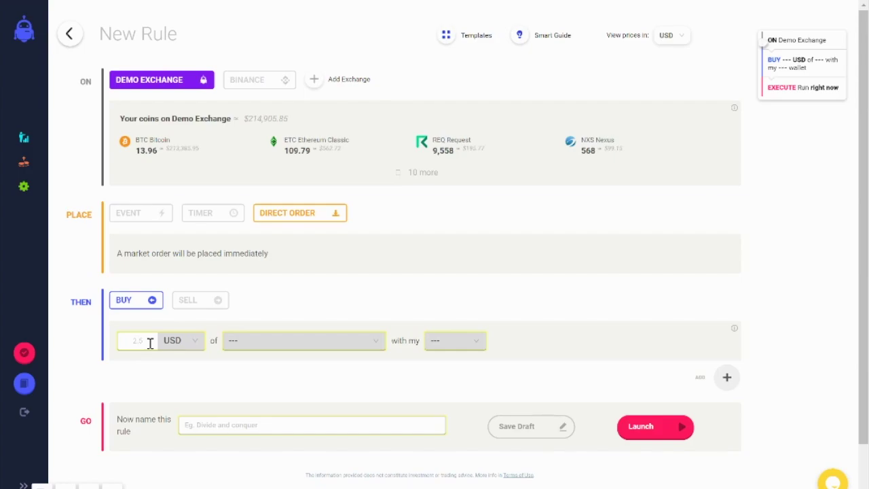
type("100")
key("Tab")
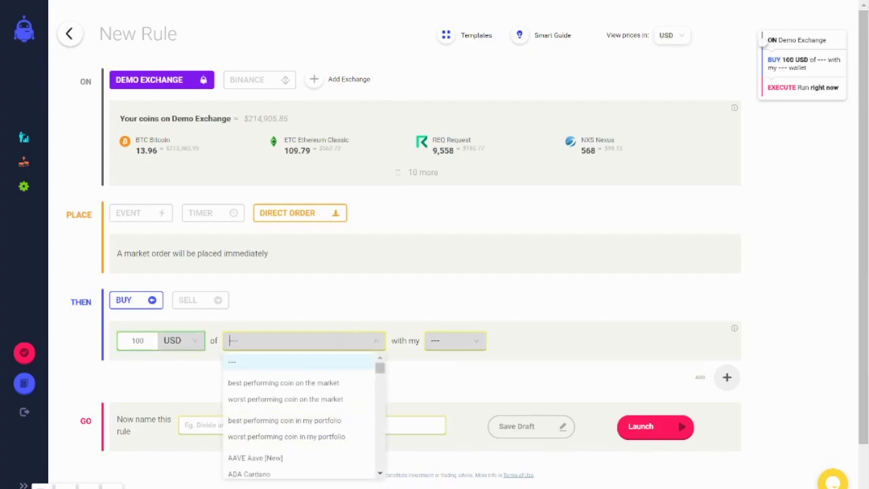
type("bnb")
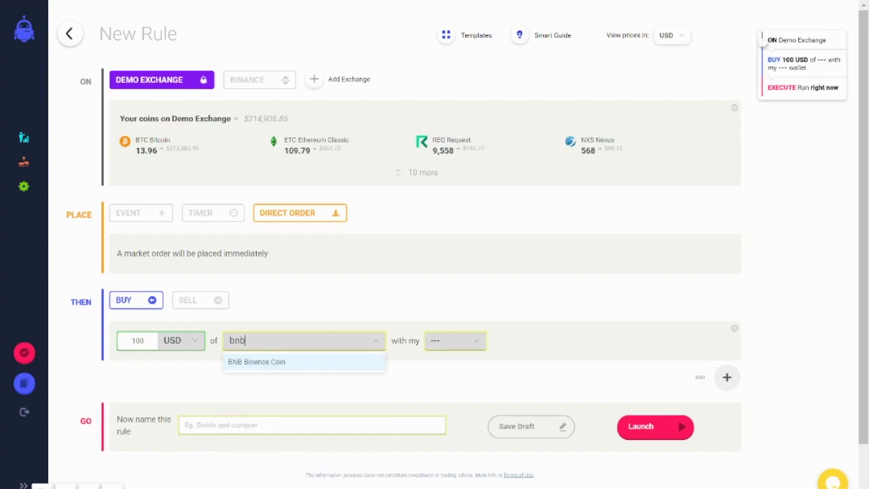
key("Return")
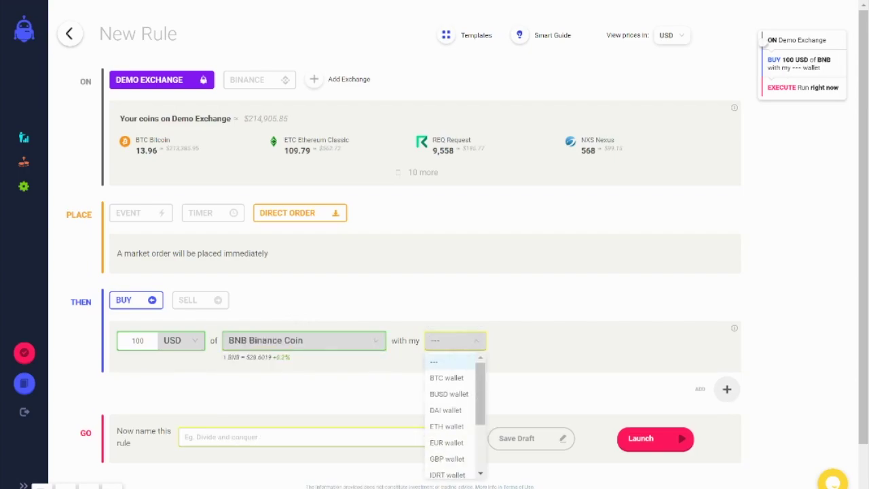
key("Return")
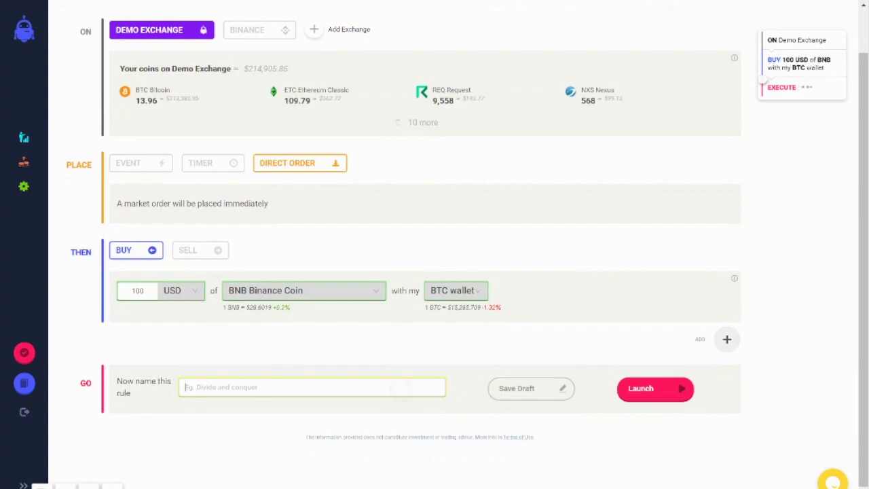
Name the direct-order rule "Buy BNB" and launch it
type("Buy")
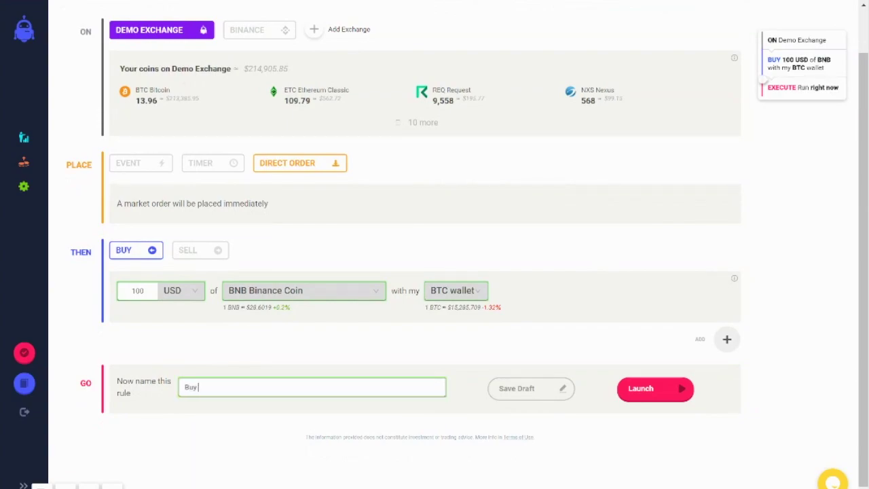
type(" BNB")
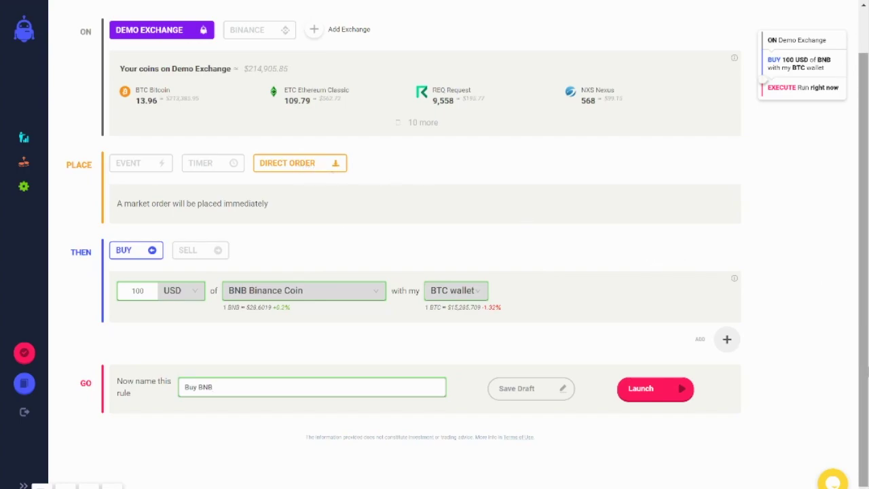
left_click(659, 393)
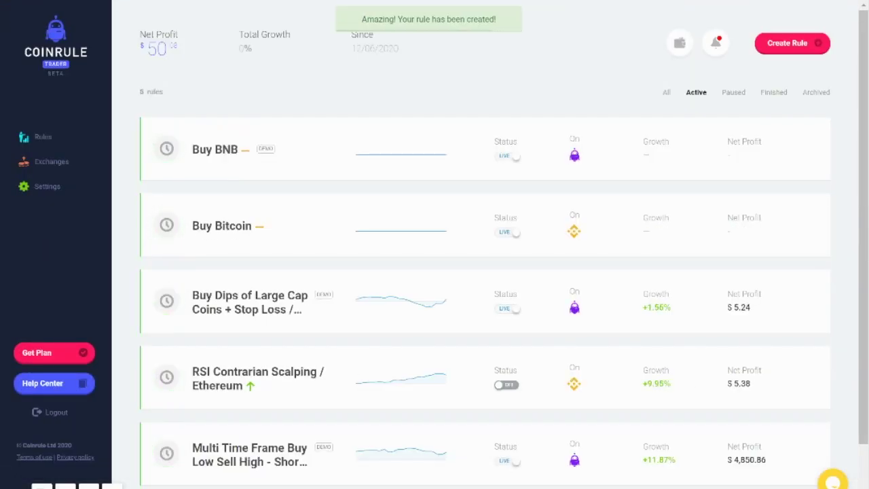
Create another rule on the Demo Exchange and add a buy action followed by a THEN operator block
left_click(778, 47)
left_click(182, 87)
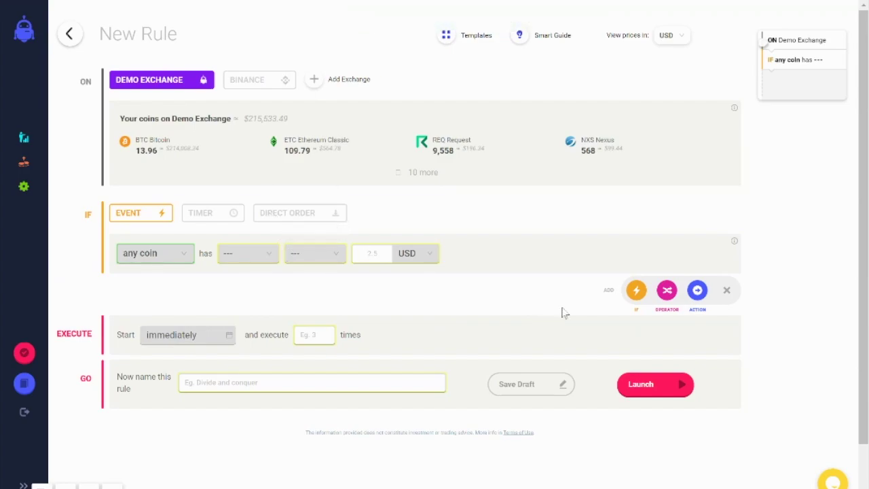
left_click(698, 290)
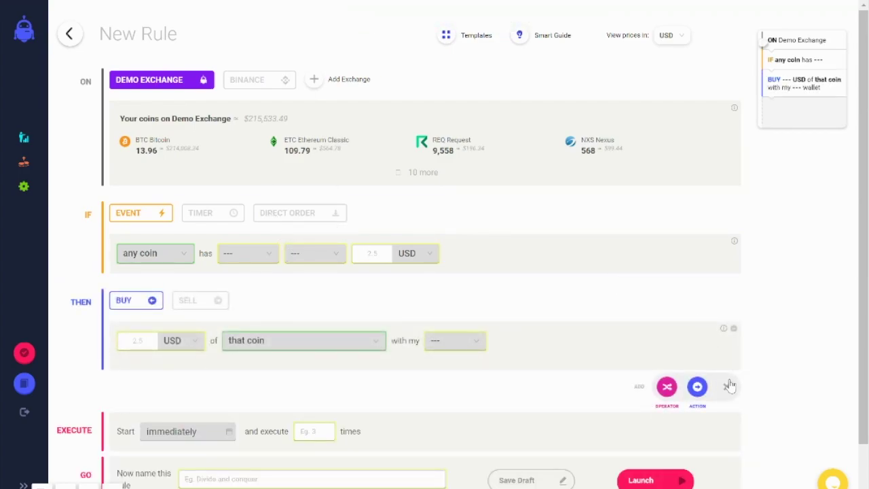
left_click(667, 386)
scroll(539, 344, "down", 1)
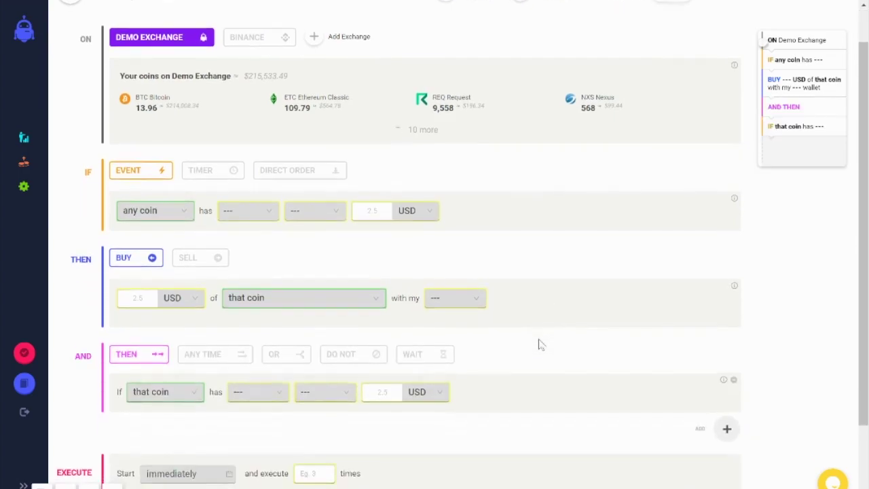
scroll(539, 344, "down", 2)
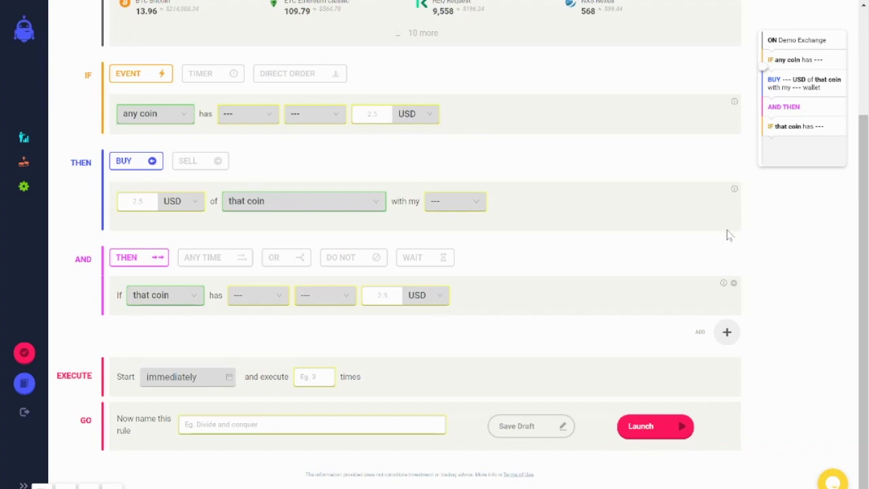
Enter 10 USD as the buy amount and set the any-coin condition to a price increase by 6% from the current live price
left_click(136, 201)
type("10")
left_click(248, 113)
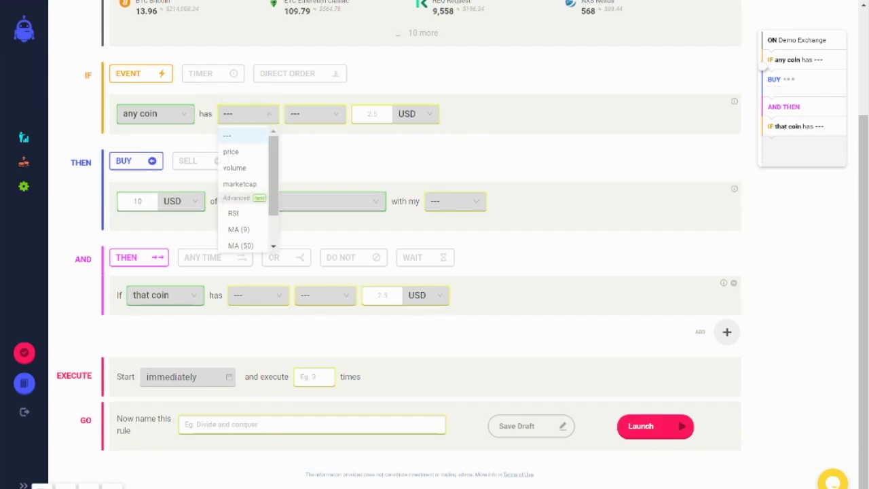
left_click(241, 151)
left_click(314, 114)
left_click(312, 151)
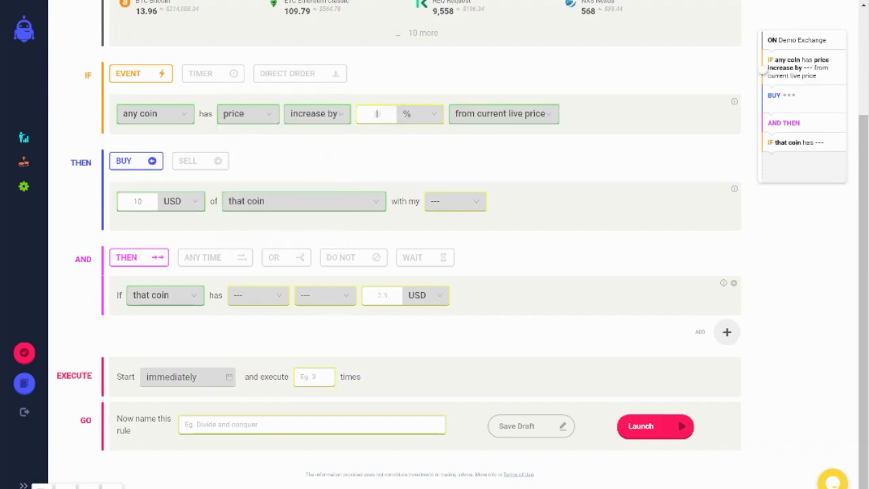
type("6")
Change the buy amount to 100 USD and fund the purchase from the BTC wallet
left_click(138, 201)
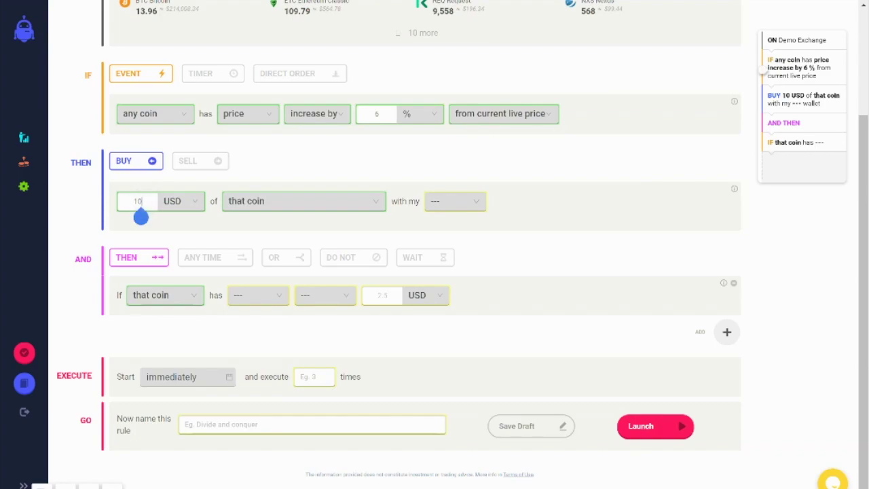
type("0")
left_click(455, 201)
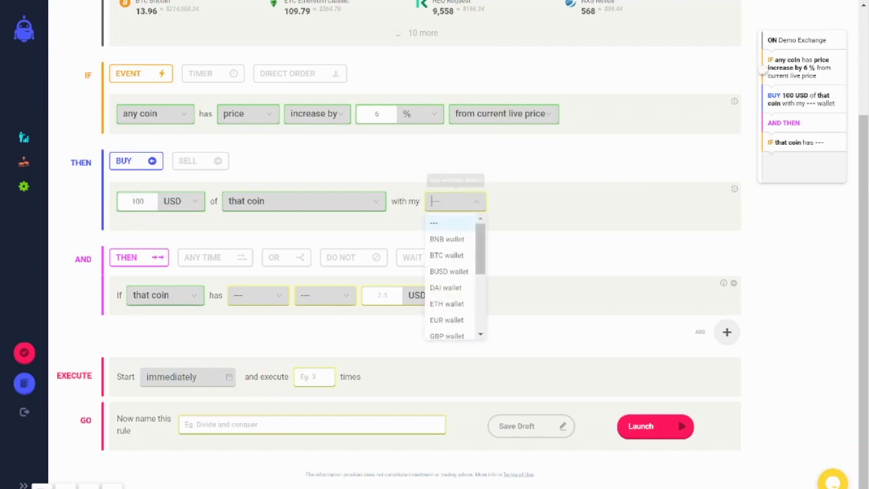
left_click(453, 253)
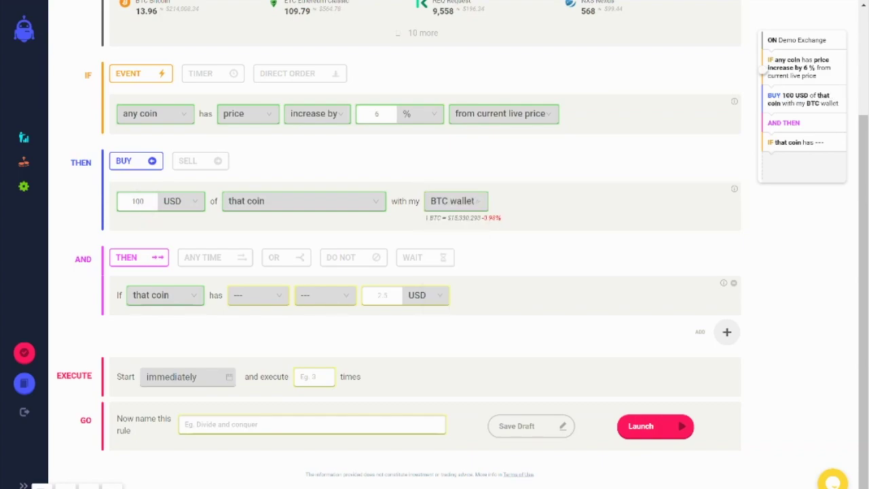
Set the THEN operator's condition to a price increase by 5% from the price at which the coin was bought
left_click(259, 295)
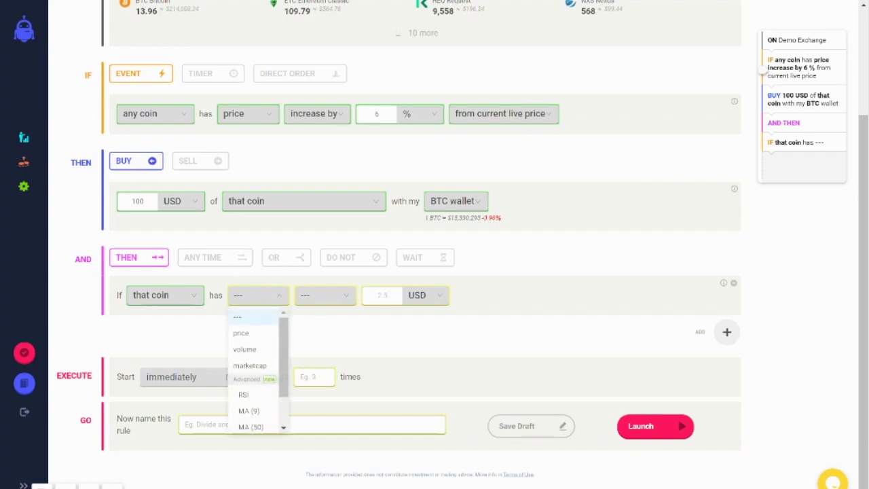
left_click(243, 331)
left_click(325, 295)
left_click(318, 333)
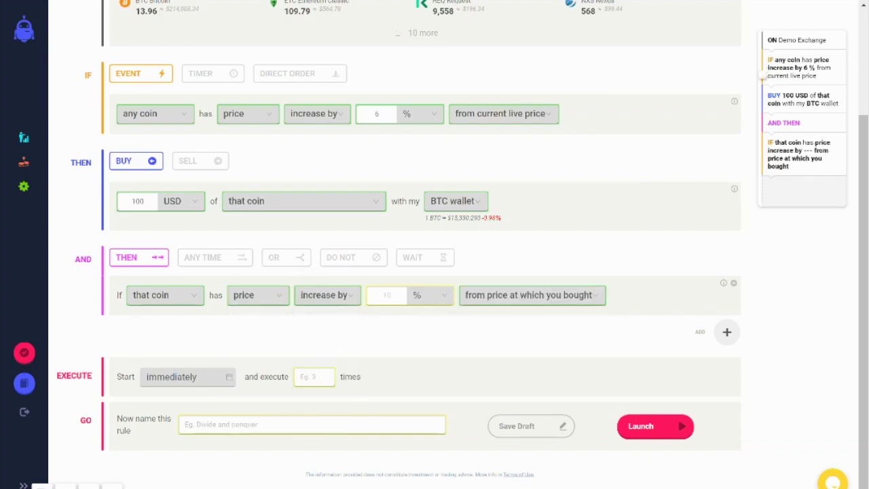
left_click(385, 295)
type("5")
Add an action below the THEN condition that sells 50% of that coin to the BTC wallet
left_click(726, 331)
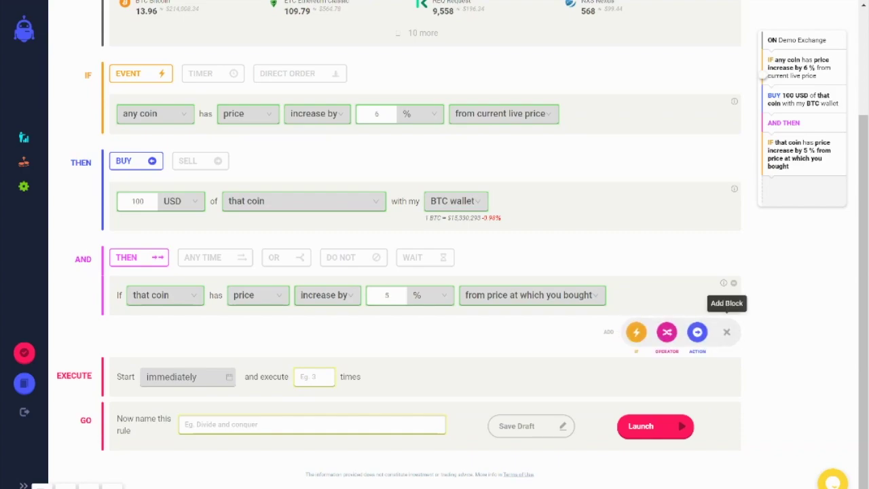
left_click(695, 330)
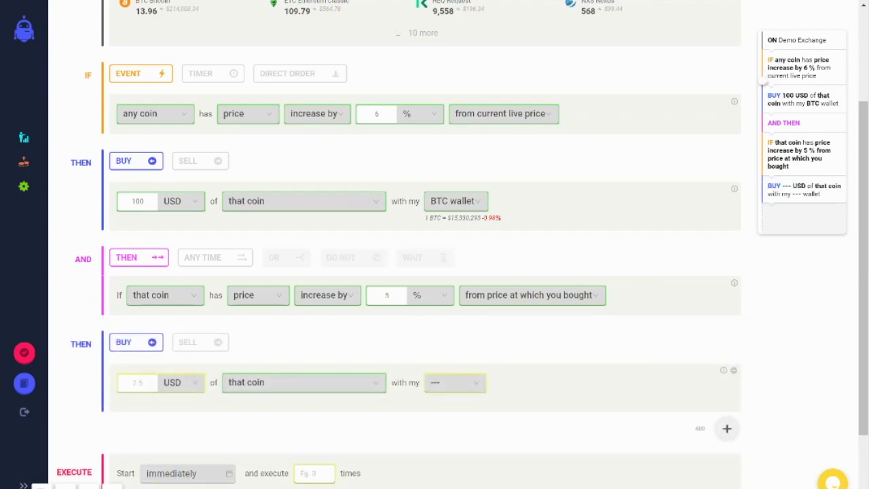
left_click(138, 382)
type("50")
left_click(180, 383)
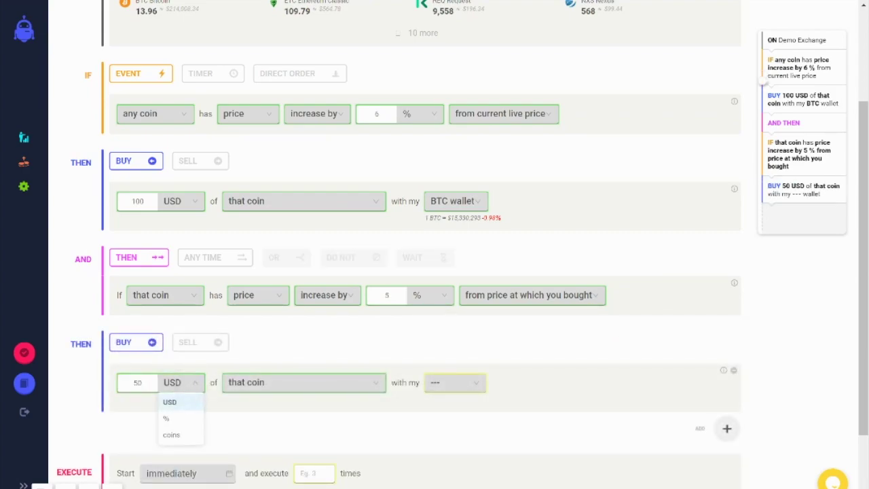
left_click(170, 419)
left_click(455, 382)
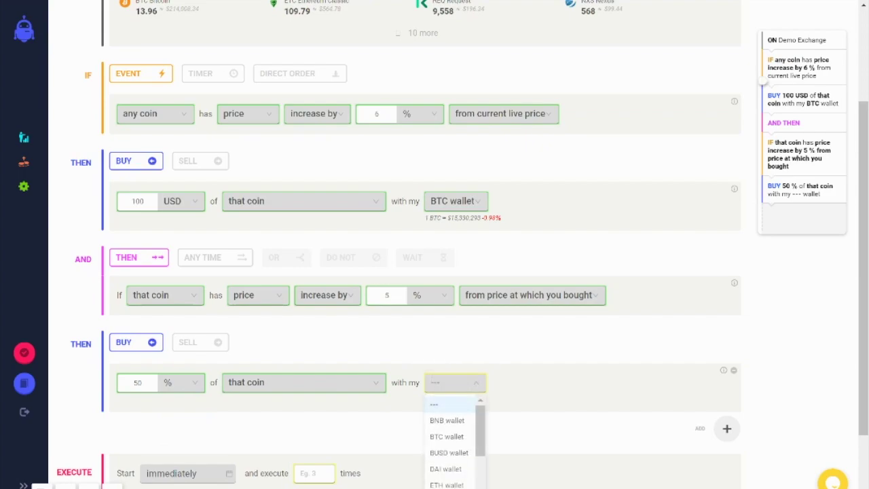
left_click(187, 342)
left_click(447, 382)
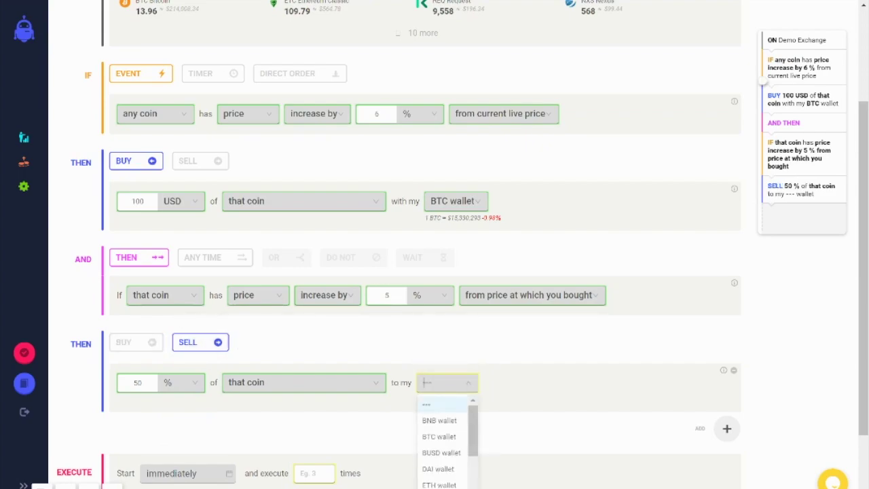
left_click(439, 437)
Add an OR operator with the condition that the coin's price decreases by 5% from the price at which it was bought
left_click(727, 429)
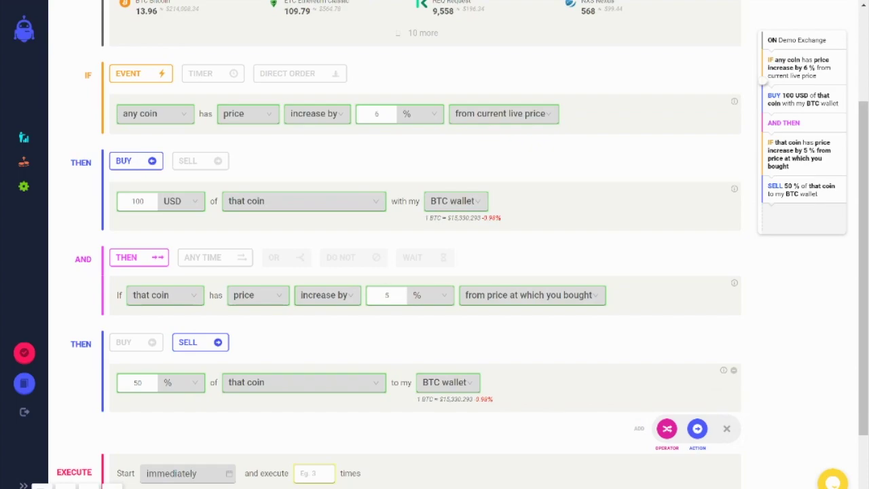
left_click(666, 428)
scroll(434, 272, "down", 2)
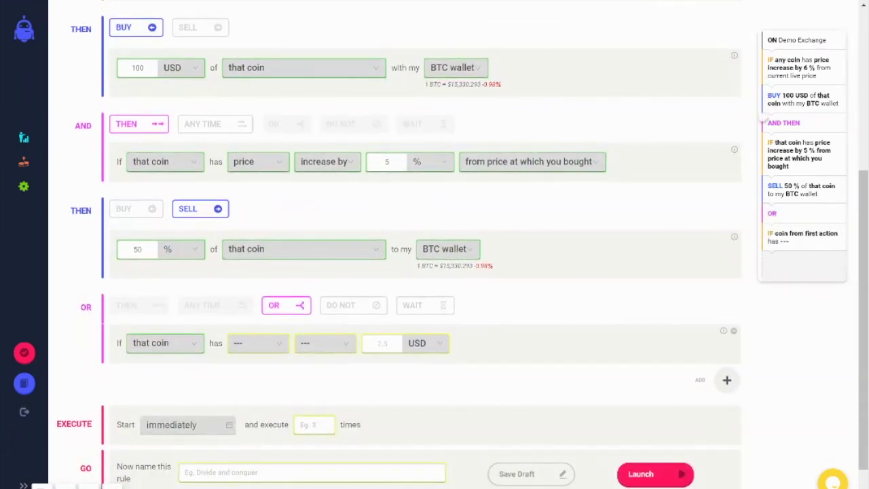
left_click(259, 343)
left_click(241, 382)
left_click(324, 343)
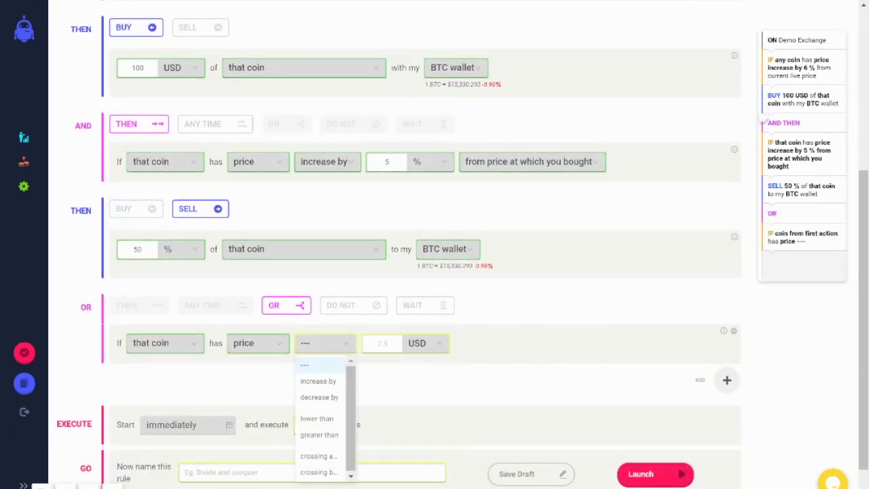
left_click(319, 397)
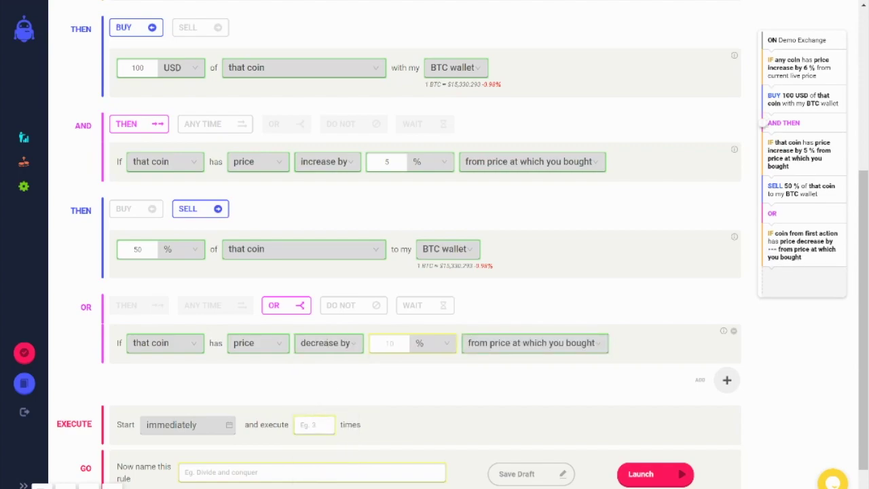
type("5")
key("Tab")
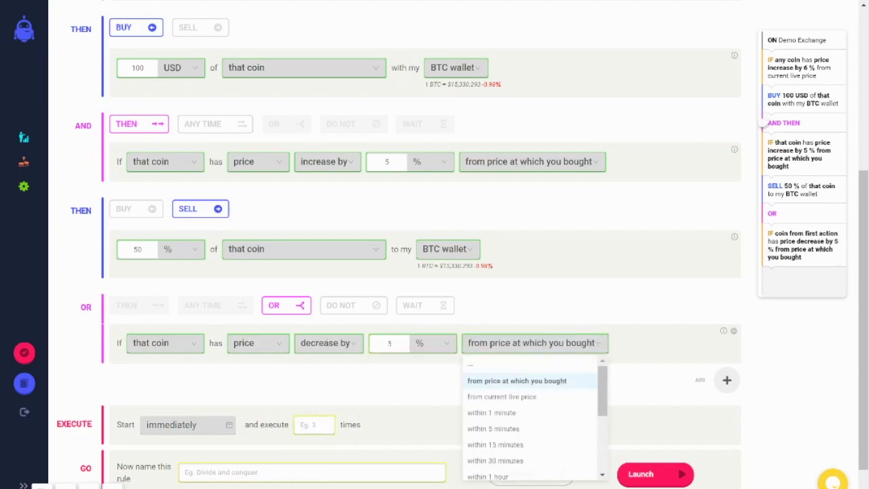
key("Return")
Add an action below the OR condition that sells 100% of that coin to the BTC wallet
mouse_move(727, 380)
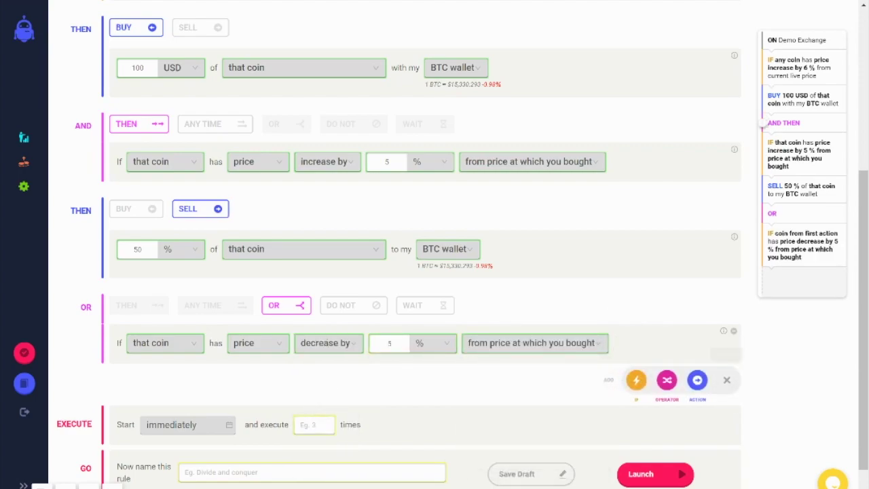
left_click(696, 380)
left_click(200, 389)
left_click(138, 430)
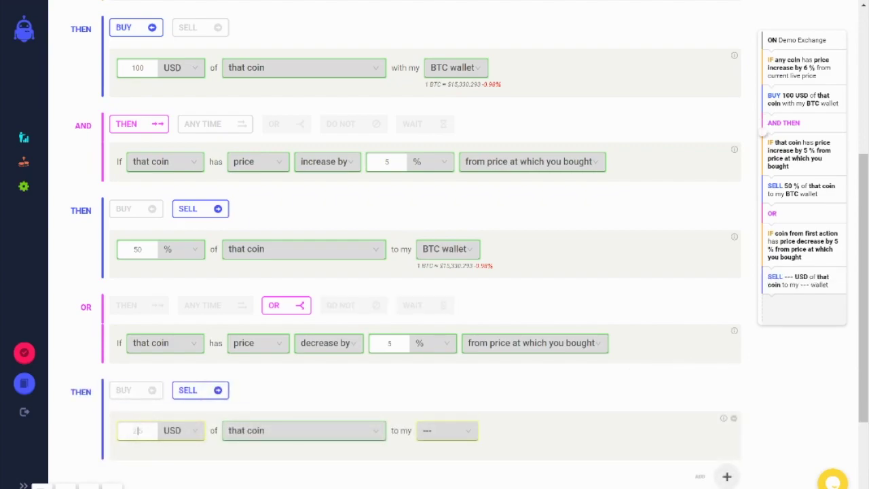
type("100")
key("Tab")
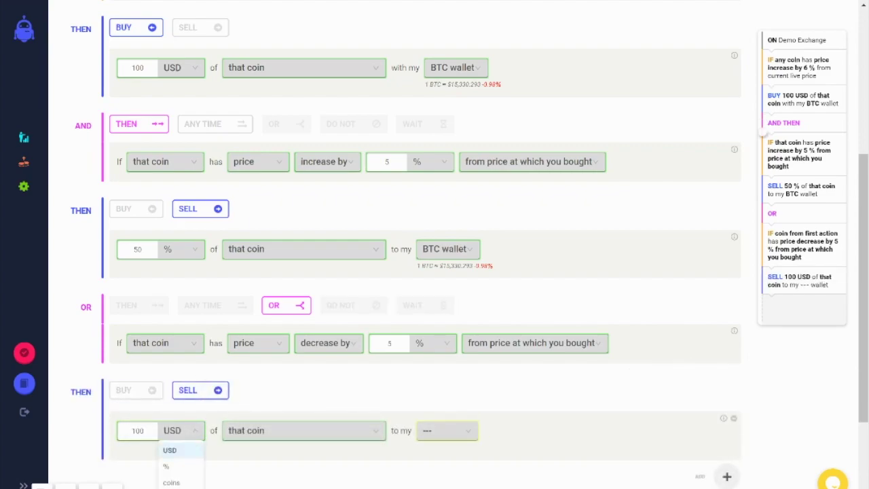
left_click(189, 466)
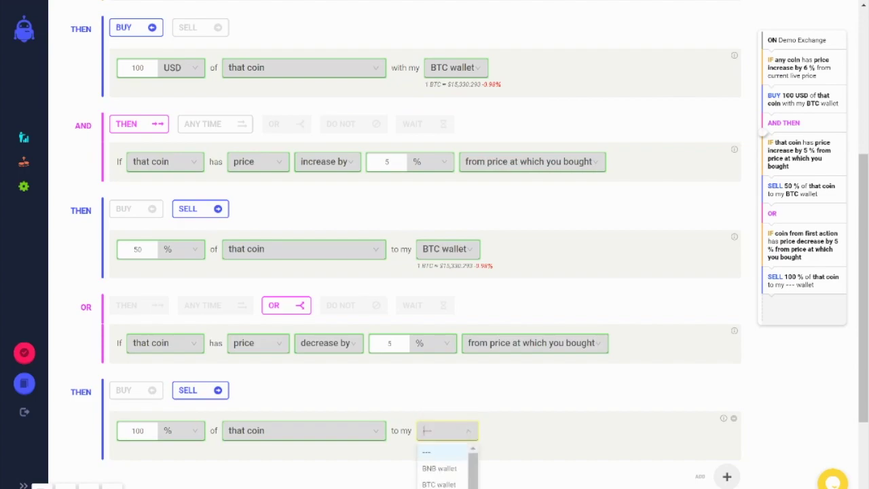
type("btc")
key("Return")
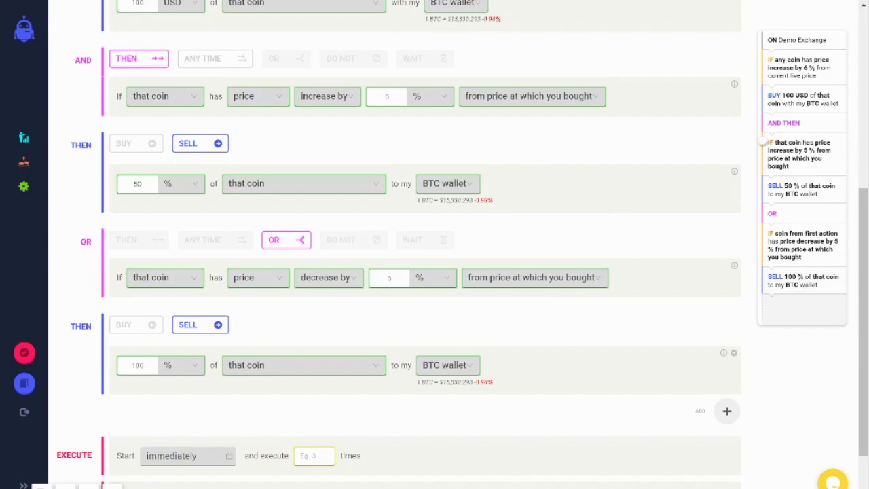
scroll(659, 179, "up", 2)
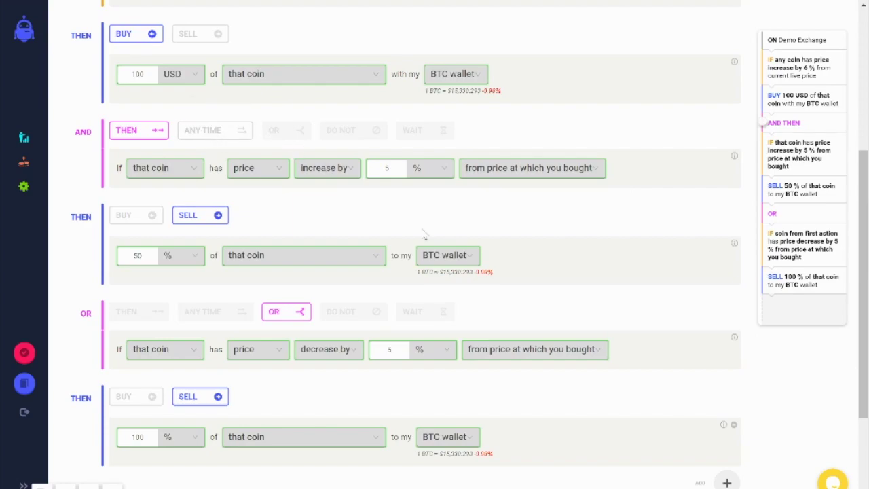
Remove the 100% sell action, the OR condition and the 50% sell action from the rule
left_click(733, 425)
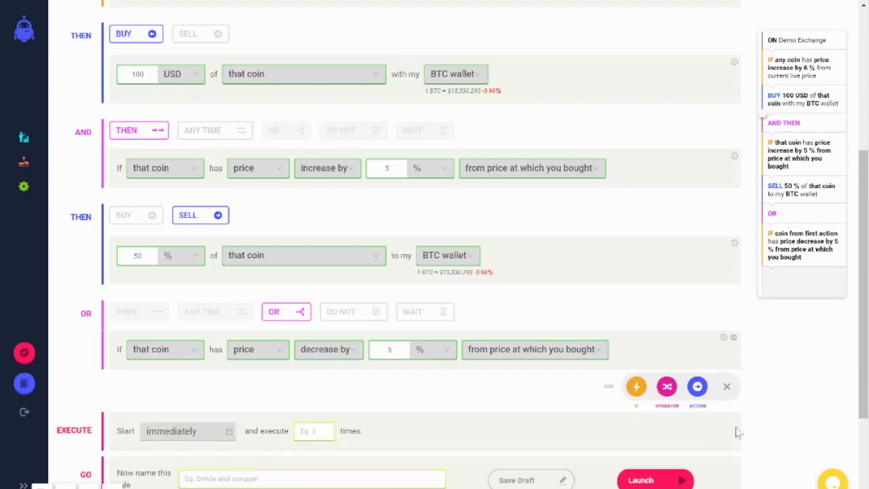
left_click(735, 338)
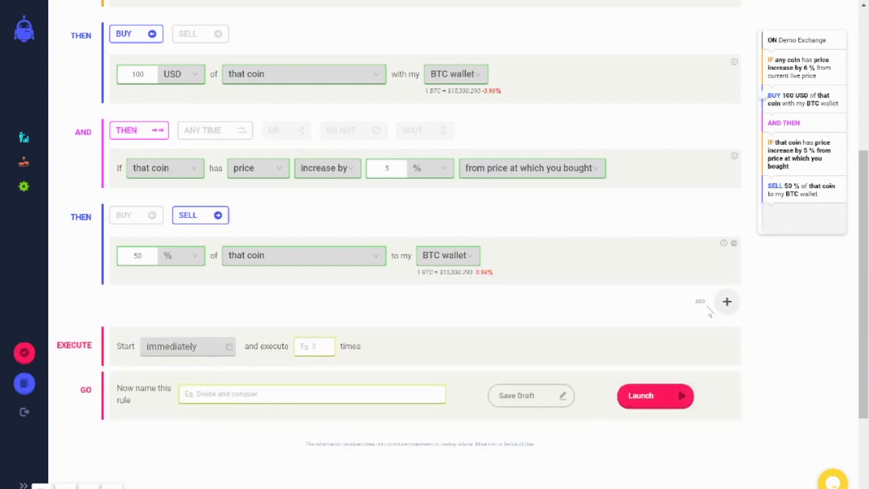
left_click(733, 243)
Cycle the operator below the buy action through ANY TIME, OR, DO NOT, WAIT and THEN, ending on ANY TIME
left_click(227, 130)
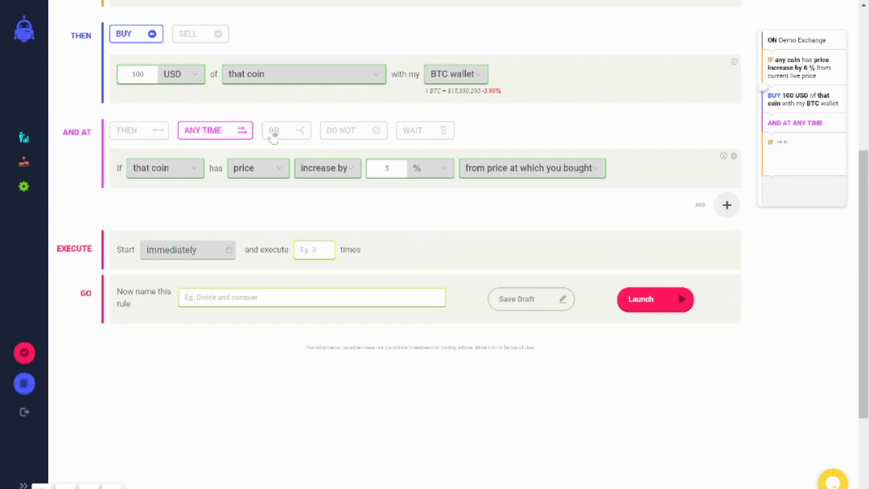
left_click(285, 134)
left_click(357, 133)
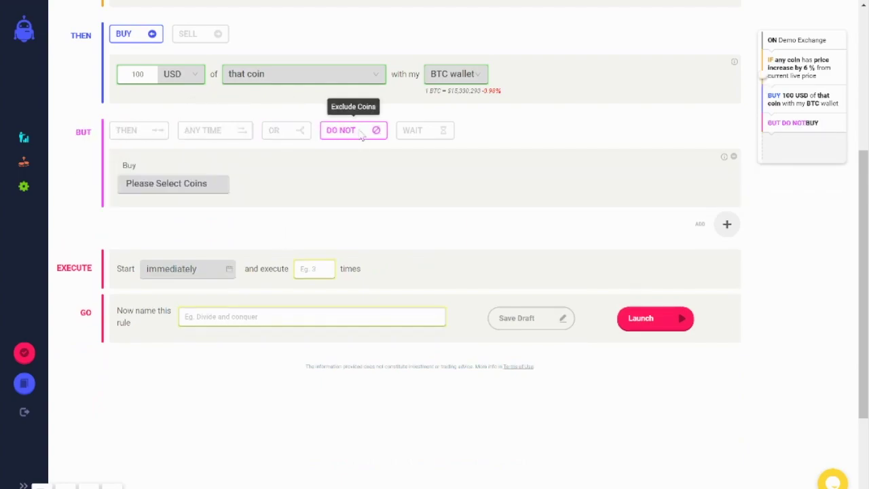
left_click(413, 133)
left_click(129, 134)
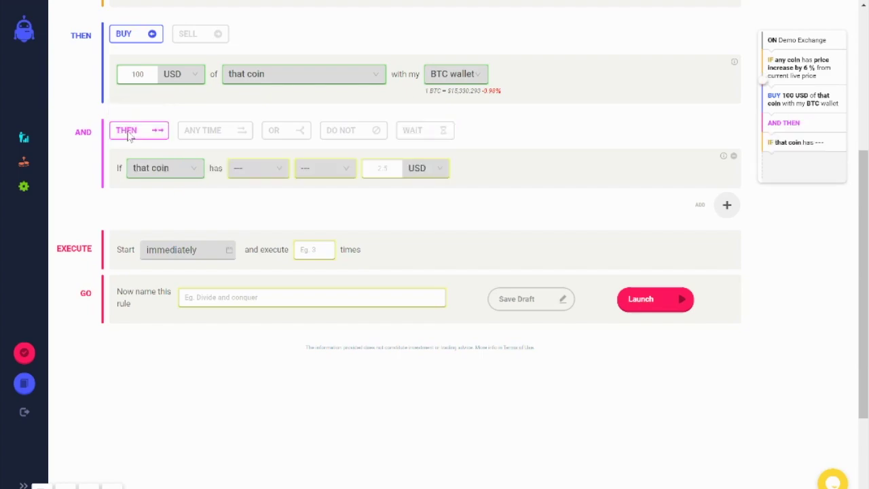
left_click(190, 133)
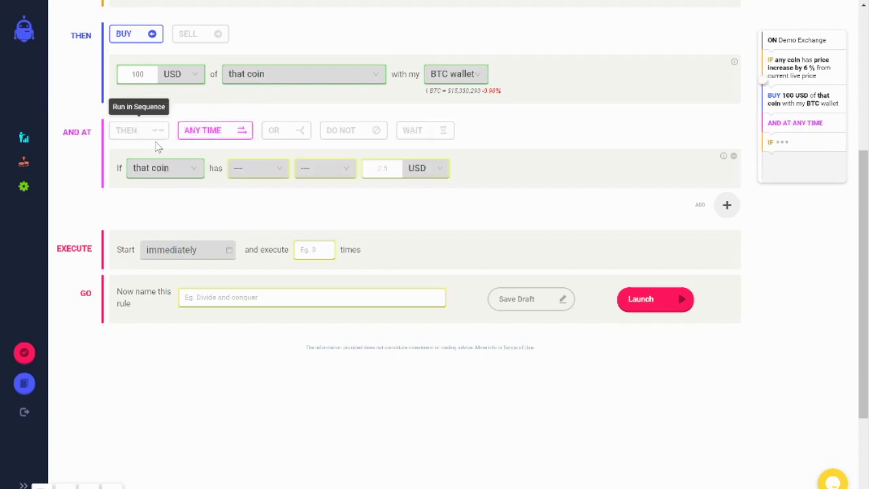
Set the operator below the buy action to THEN and add a blank buy action under its condition
scroll(156, 147, "up", 3)
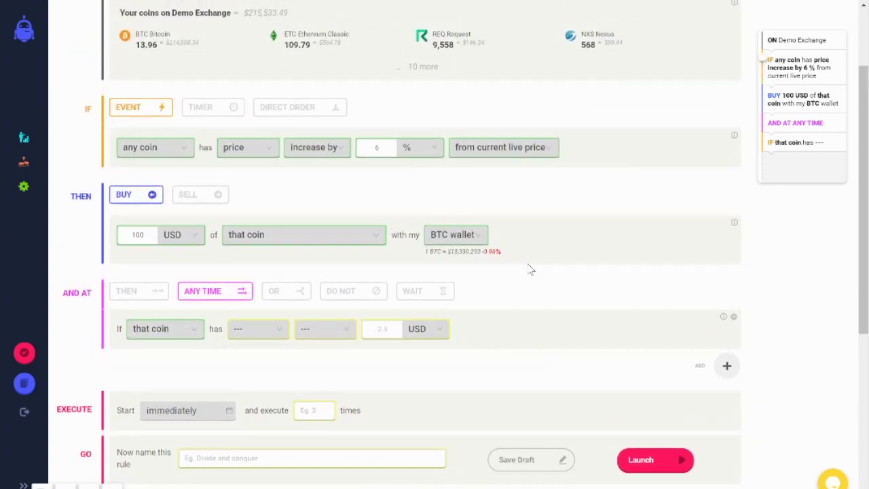
left_click(156, 293)
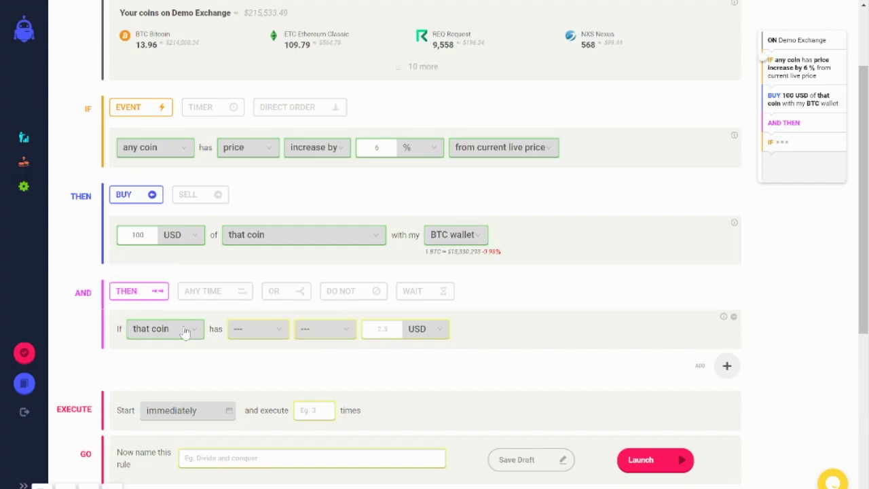
left_click(727, 366)
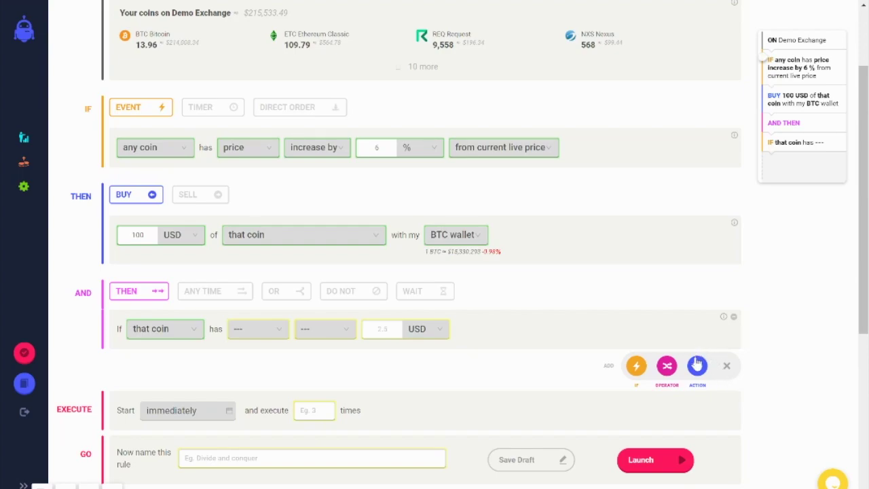
left_click(698, 366)
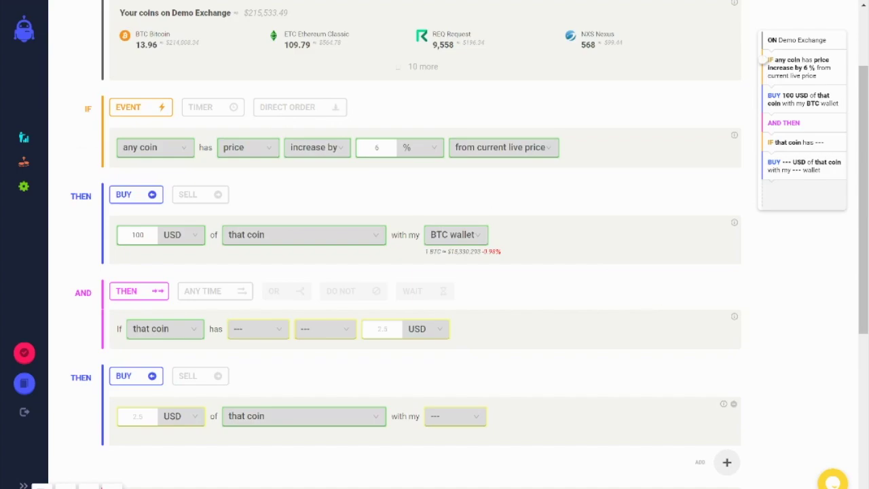
Try the ANY TIME and OR operators, removing the blank buy action in between
left_click(223, 292)
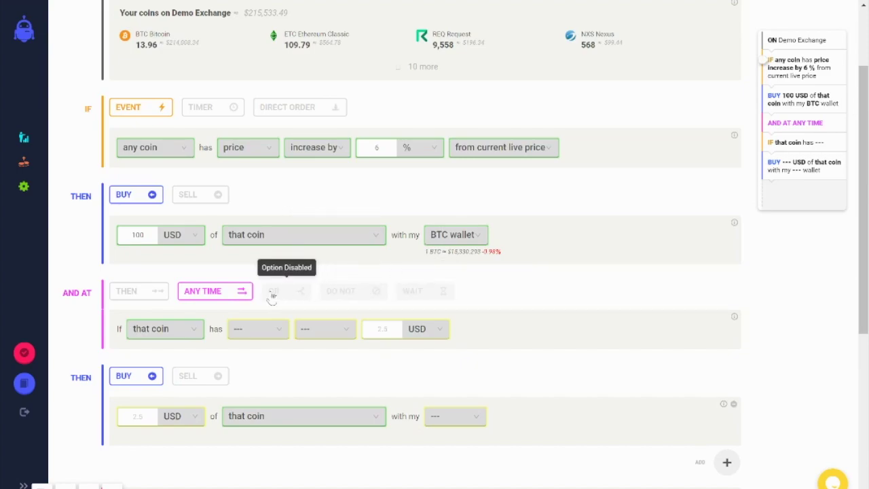
left_click(735, 404)
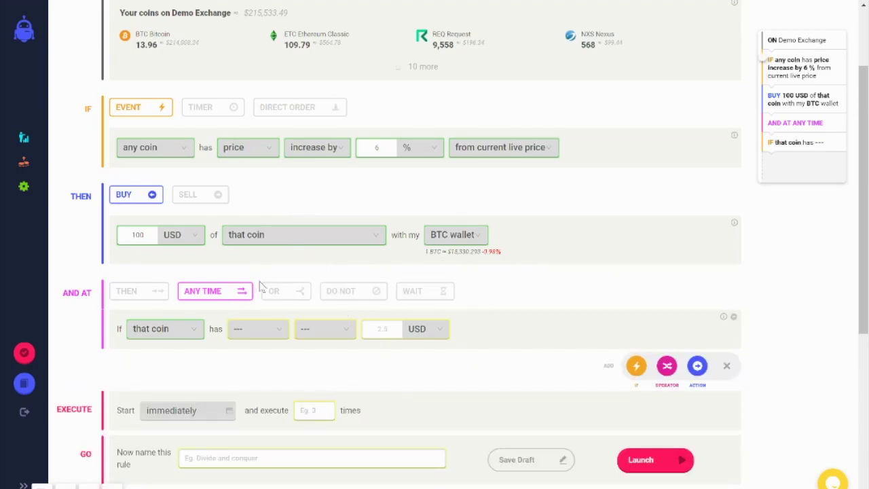
left_click(277, 293)
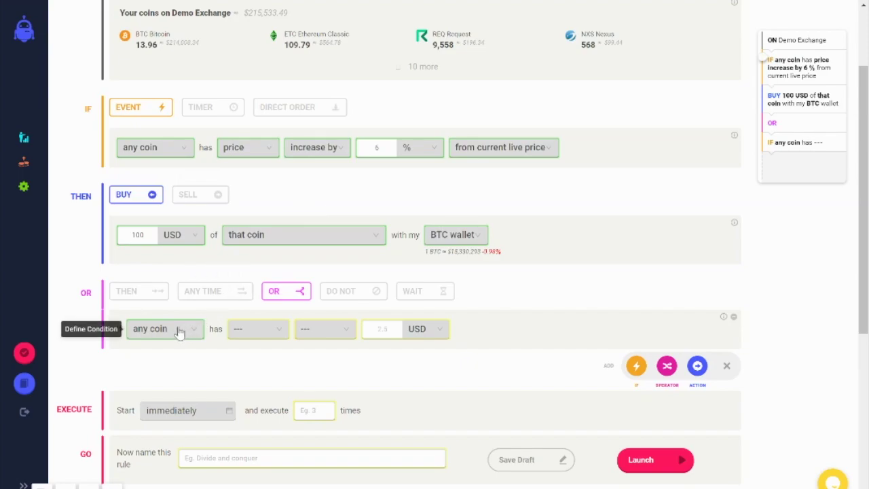
Change the operator to DO NOT and exclude ADA Cardano from the coins the rule buys
left_click(362, 298)
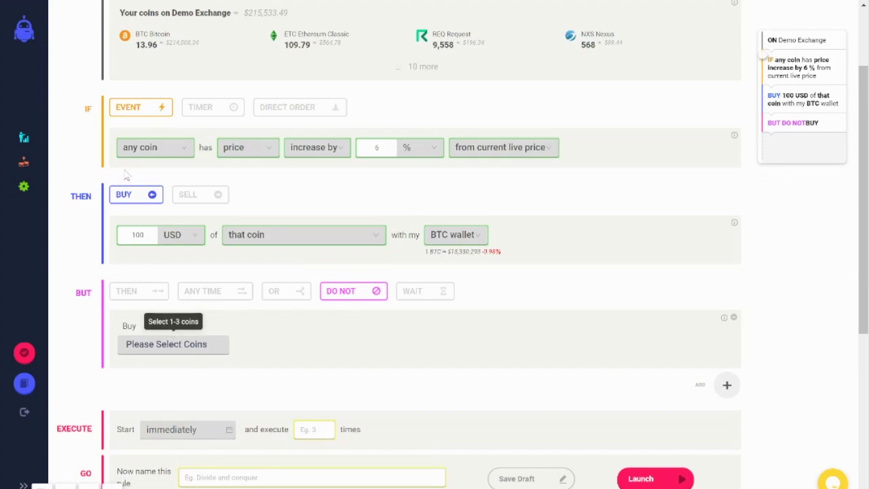
left_click(158, 157)
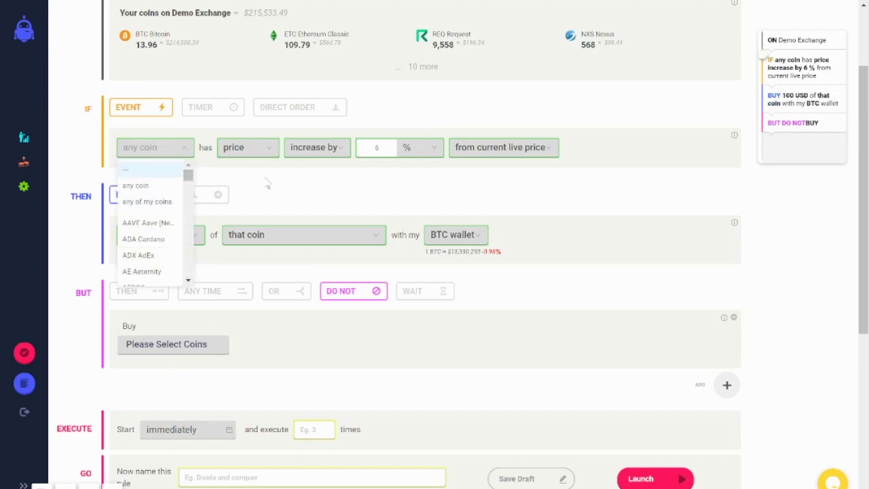
left_click(279, 184)
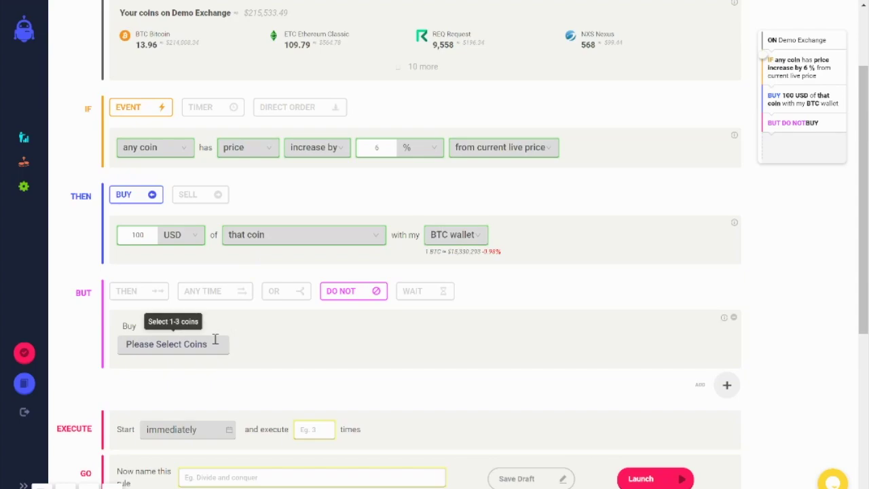
left_click(175, 344)
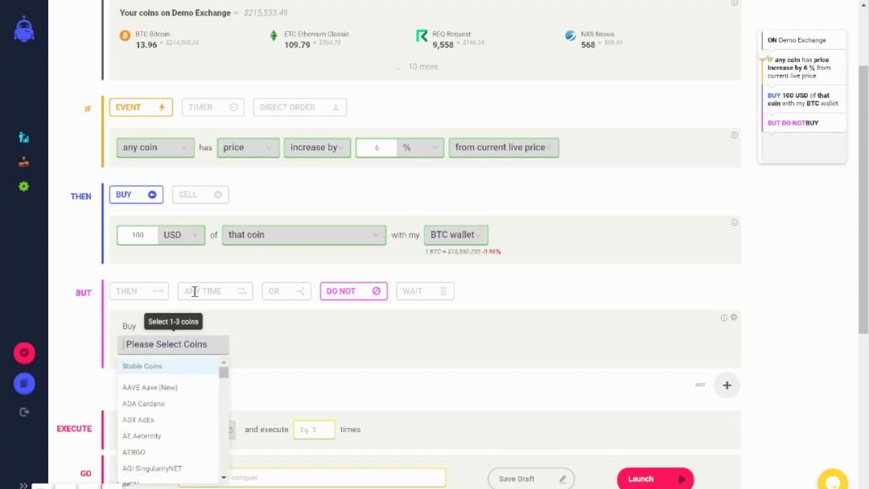
left_click(158, 404)
left_click(360, 361)
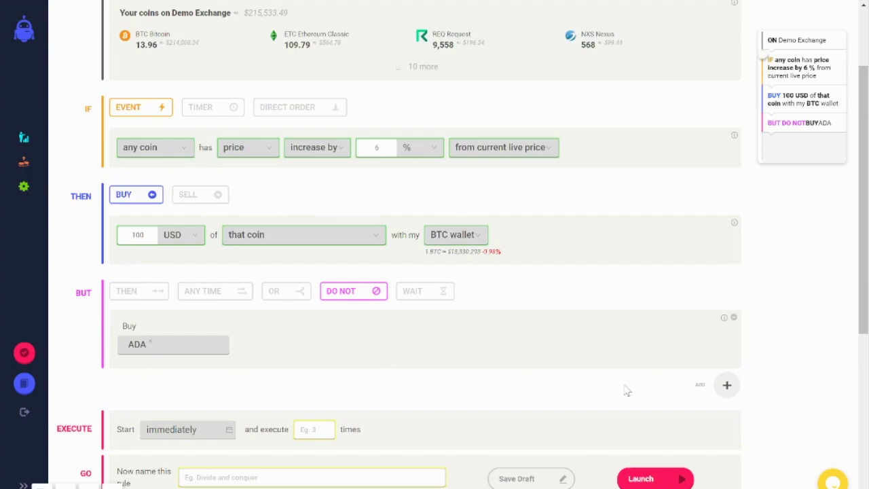
Change the operator to WAIT and set its delay to 30 minutes
left_click(442, 292)
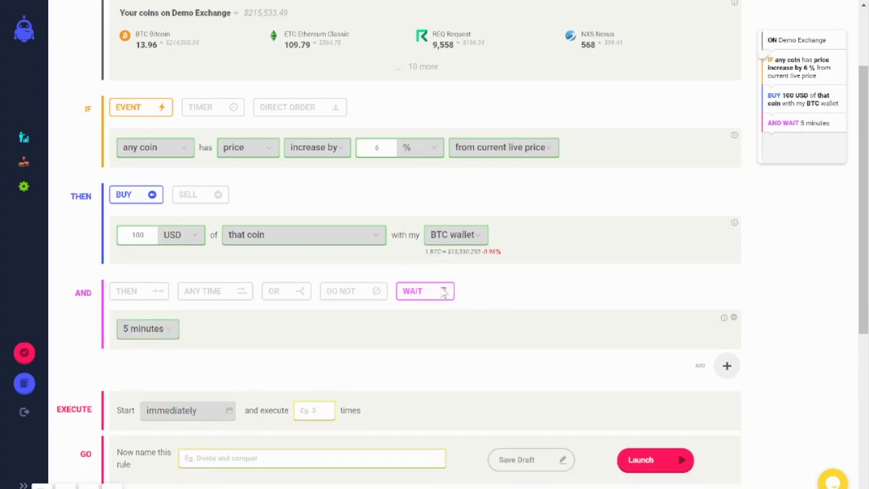
scroll(443, 293, "down", 1)
left_click(147, 251)
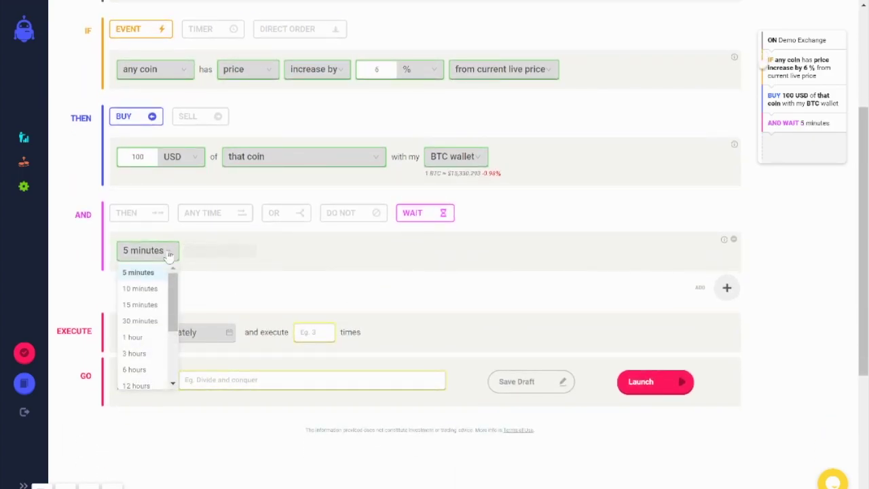
left_click(148, 321)
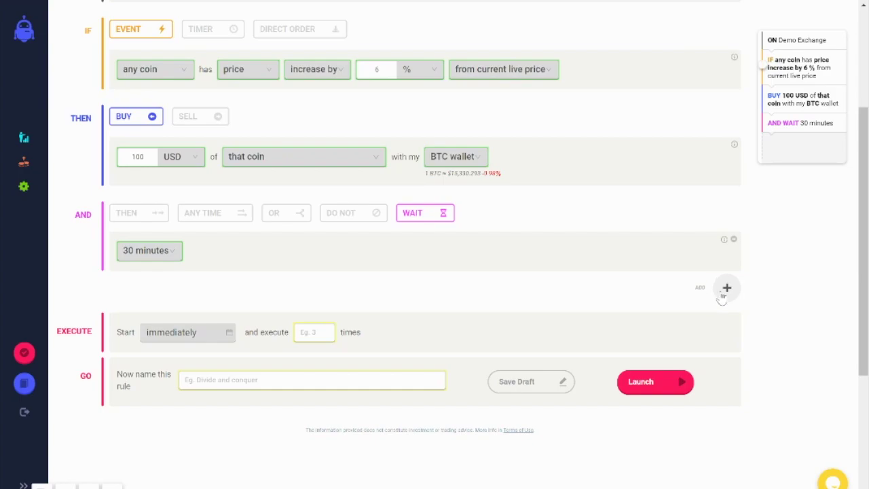
Add an IF event condition and a blank buy action below the WAIT operator
left_click(724, 289)
left_click(666, 287)
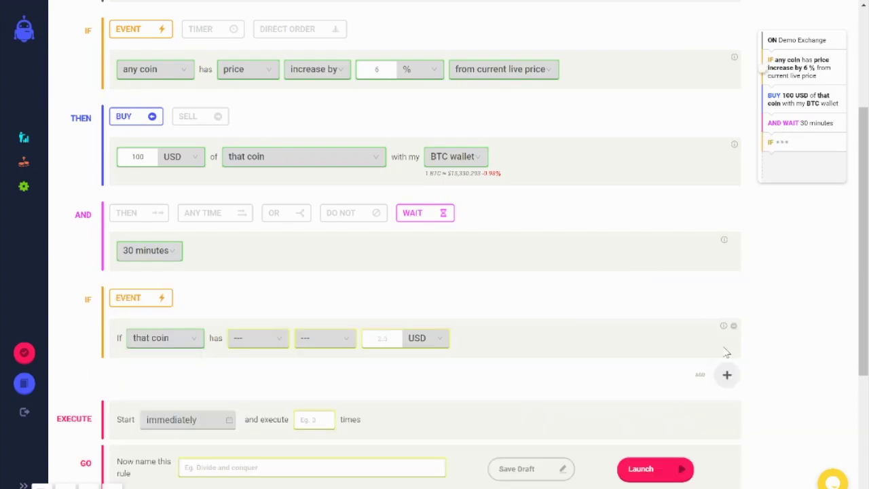
left_click(726, 378)
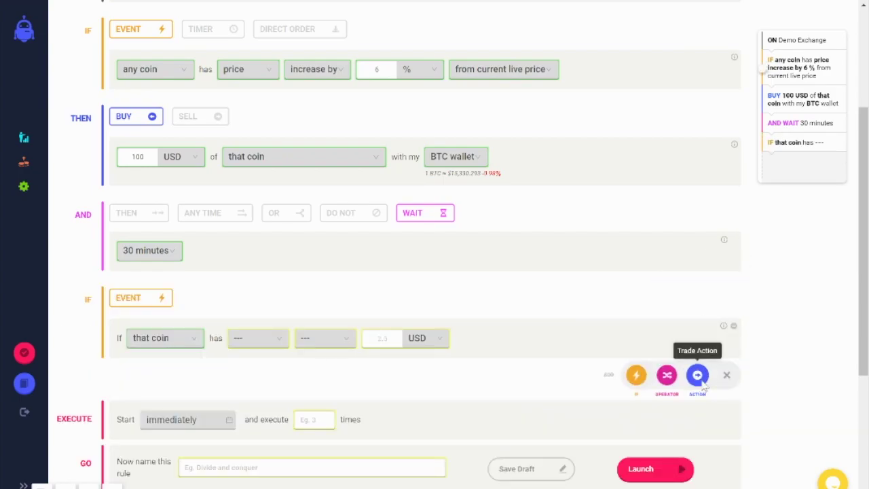
left_click(699, 374)
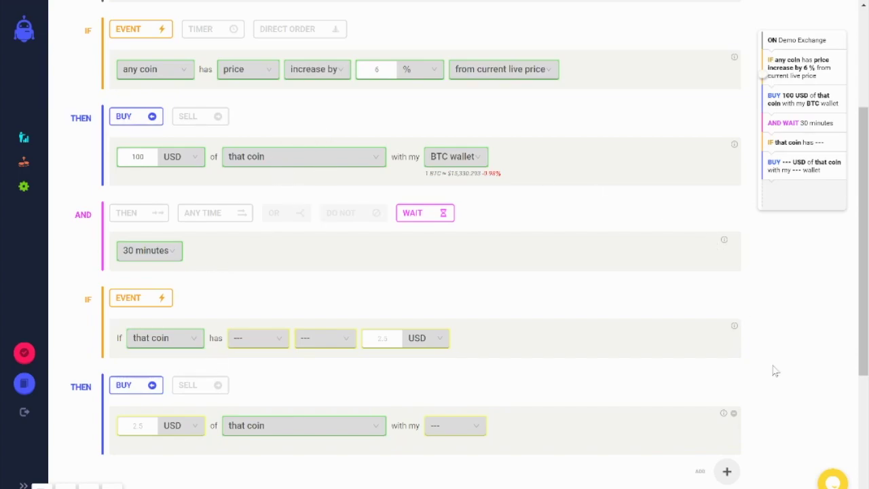
Remove the blank buy action, its IF event and the WAIT operator, keeping only the first condition and 100 USD buy
left_click(734, 413)
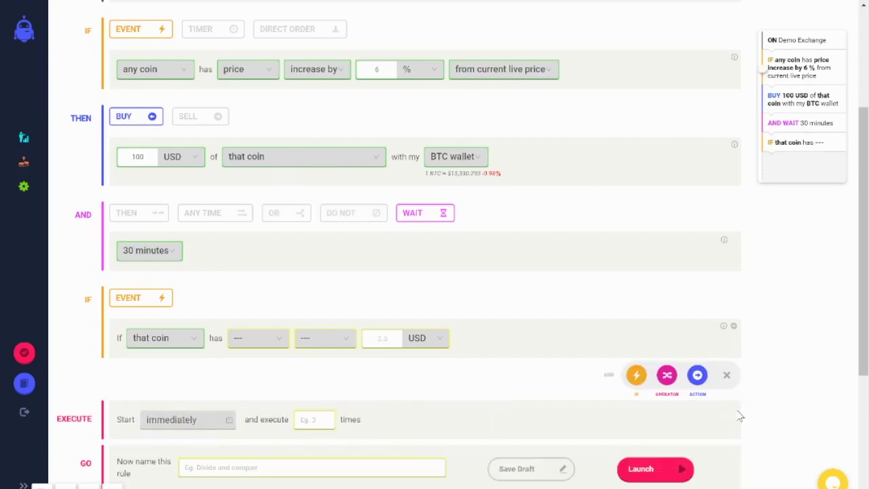
left_click(733, 326)
left_click(736, 240)
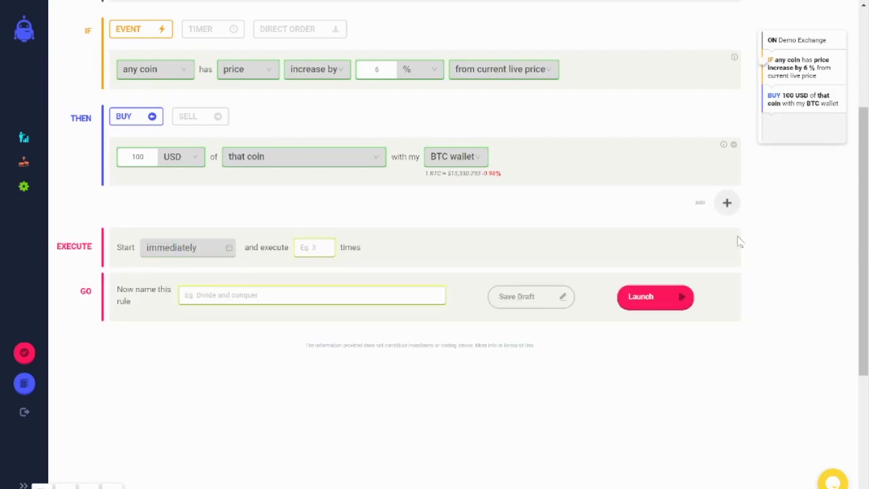
Set the rule to execute 1 time, name it "Buy BTC" and submit it for the final review before launching
left_click(329, 250)
type("1")
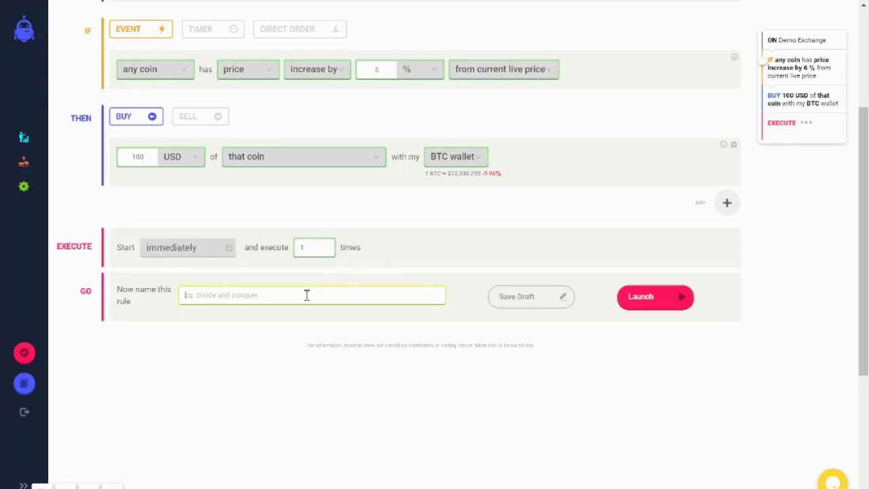
left_click(307, 295)
type("Buy")
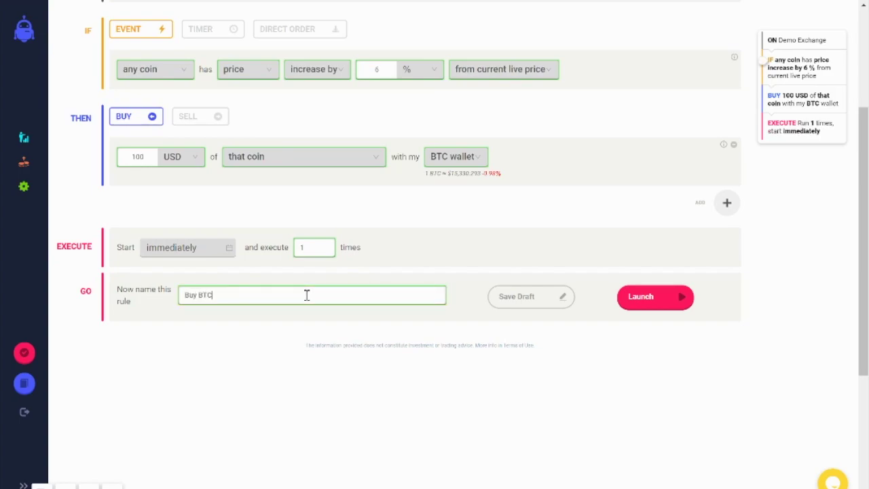
type(" BTC")
key("Return")
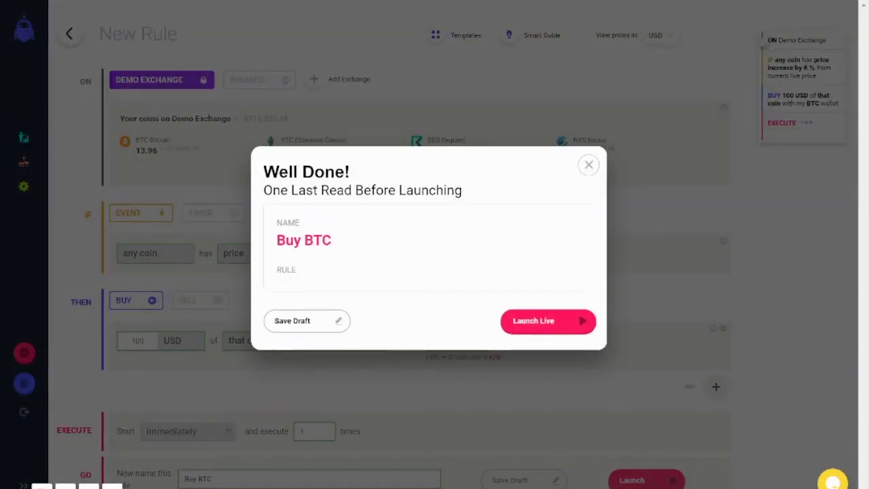
Launch the reviewed "Buy BTC" rule live on the demo exchange
key("Return")
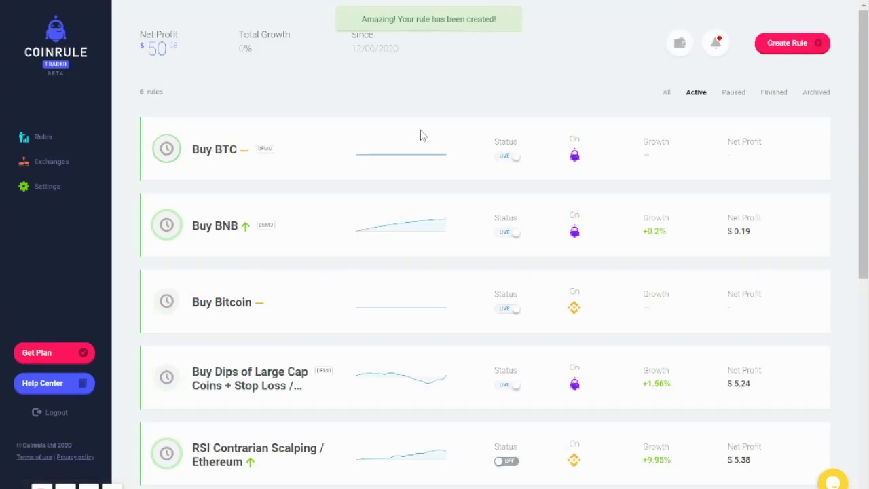
Review the Multi Time Frame Buy Low Sell High rule's performance, sequences and trade history, and return to the rules list
scroll(297, 268, "down", 2)
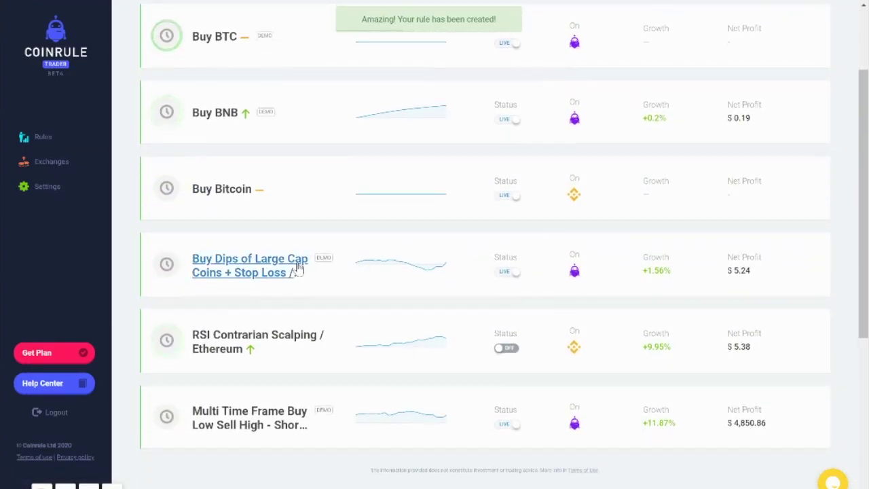
left_click(254, 414)
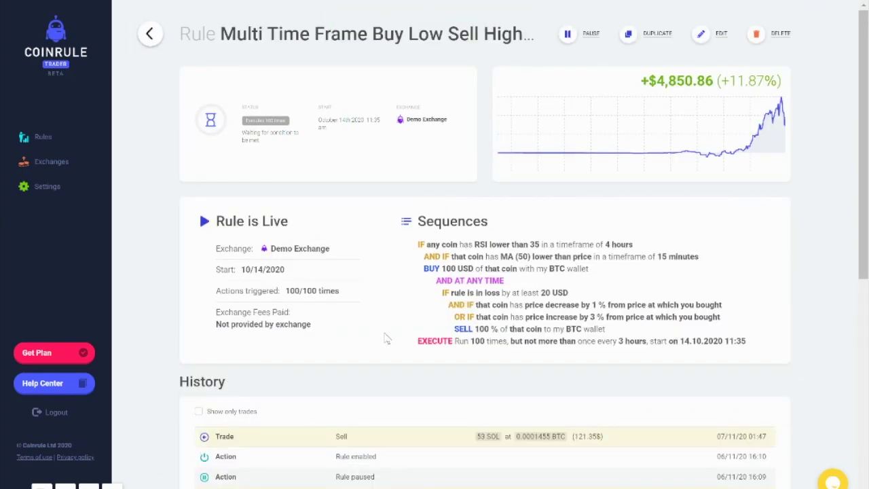
scroll(386, 338, "down", 2)
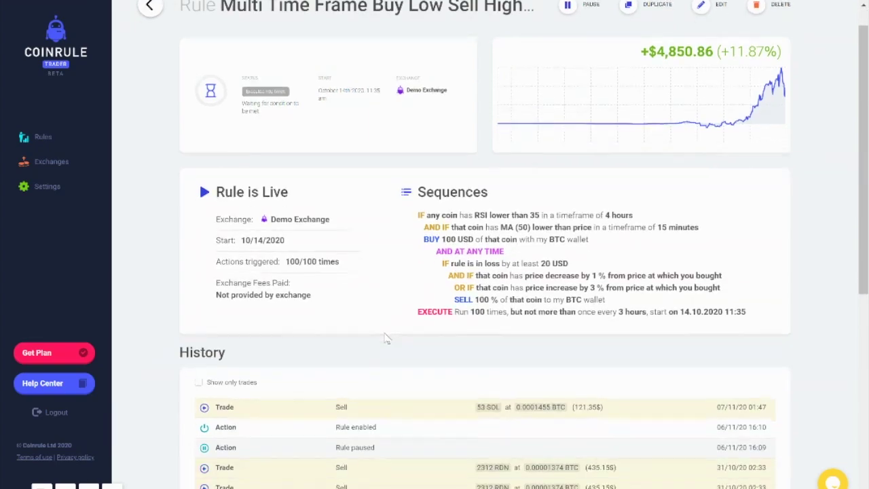
scroll(386, 338, "down", 2)
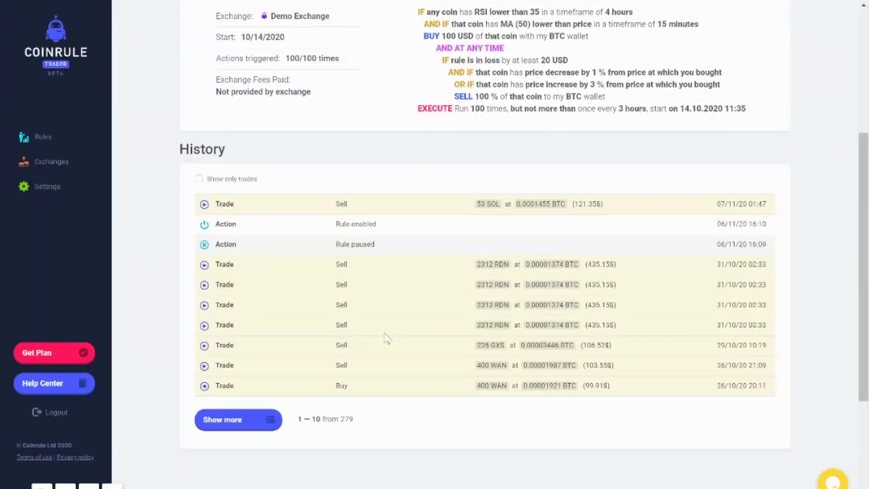
scroll(385, 338, "up", 2)
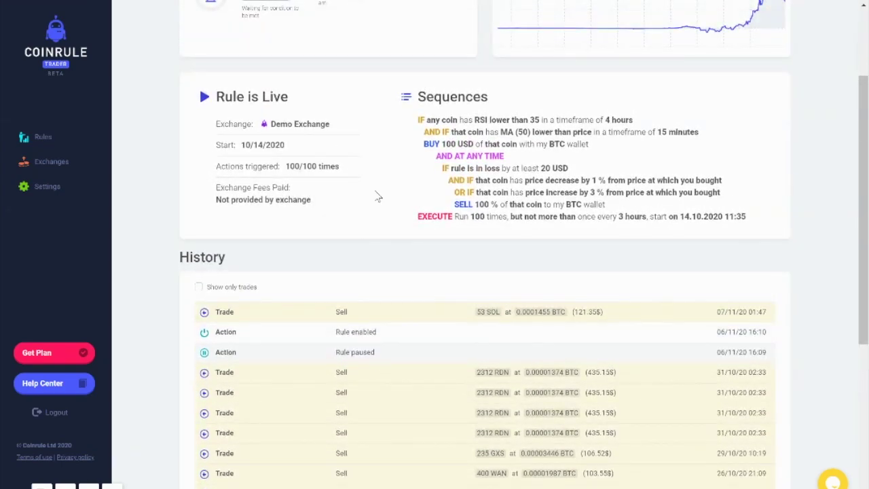
scroll(378, 197, "up", 2)
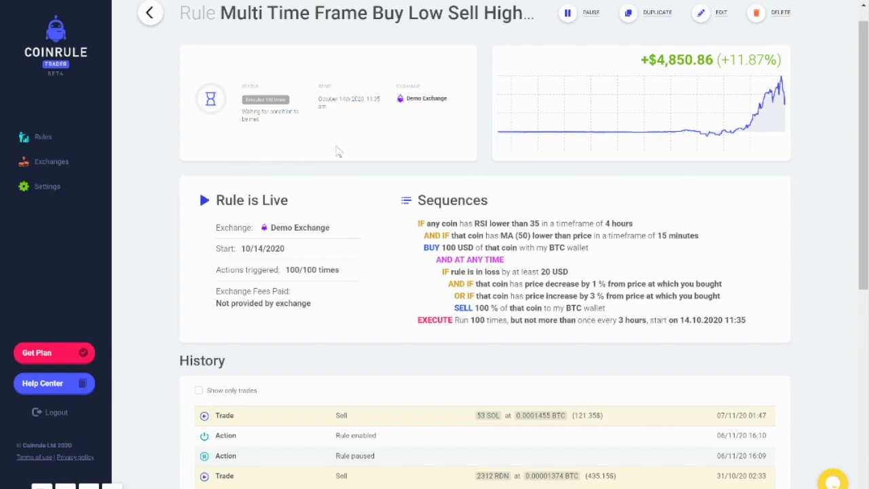
scroll(481, 427, "down", 3)
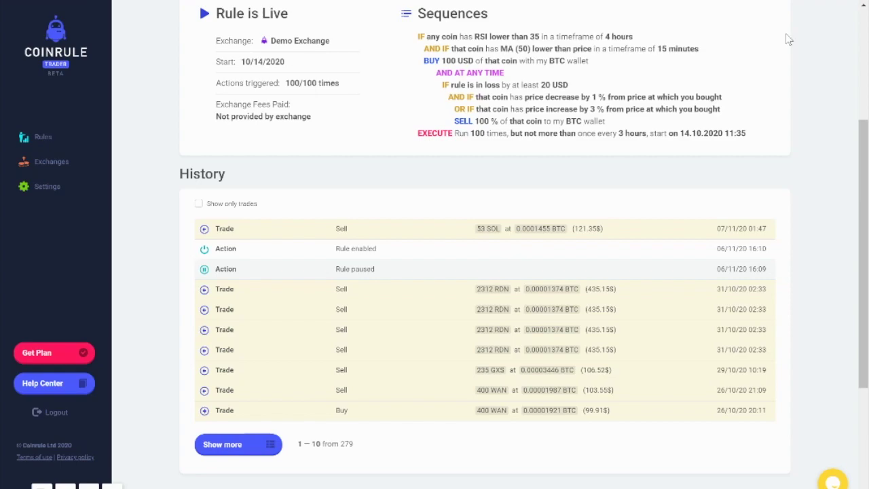
scroll(734, 38, "up", 3)
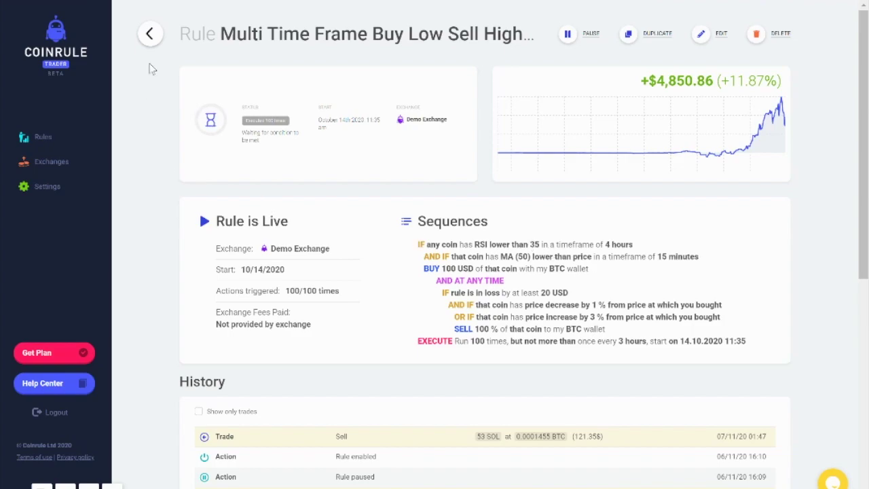
left_click(150, 34)
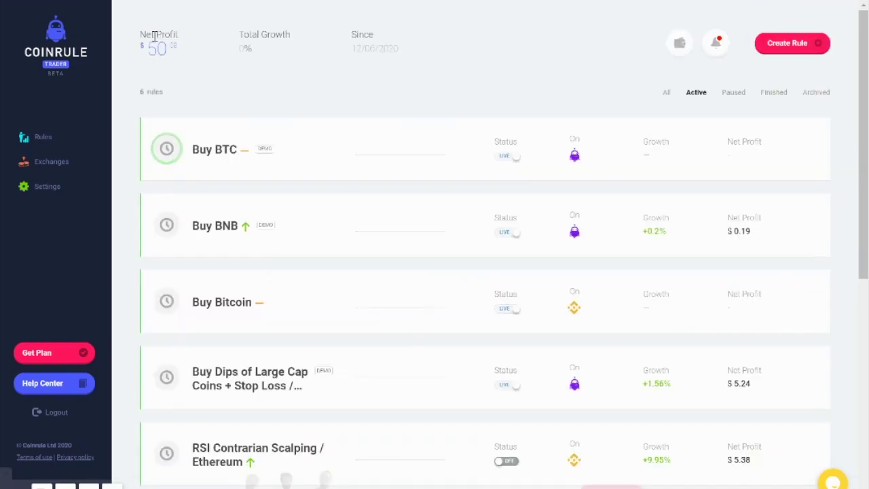
Create a new rule and select the Demo Exchange for it
left_click(788, 45)
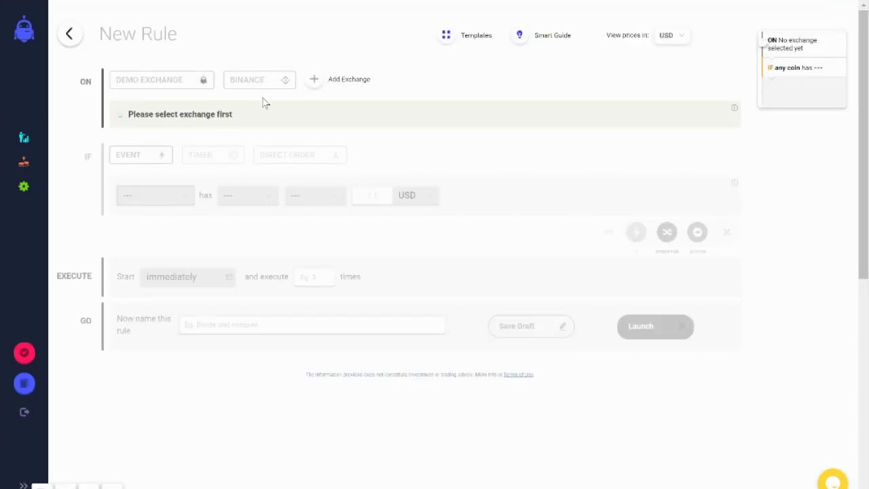
left_click(163, 90)
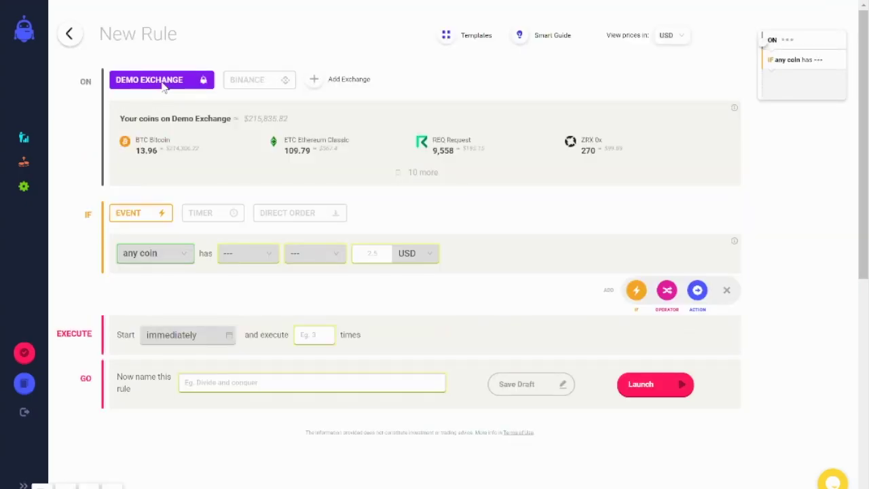
Set the rule to place a direct order and add a second, blank action set to sell
left_click(320, 215)
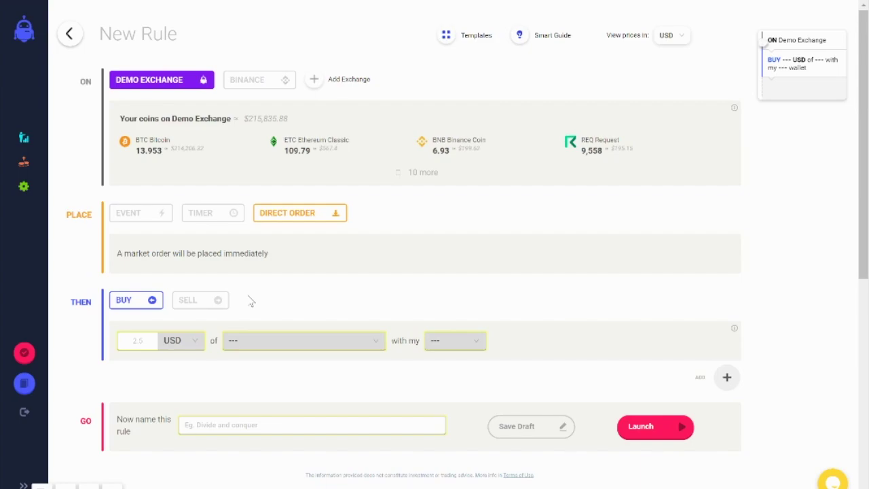
left_click(726, 377)
left_click(697, 378)
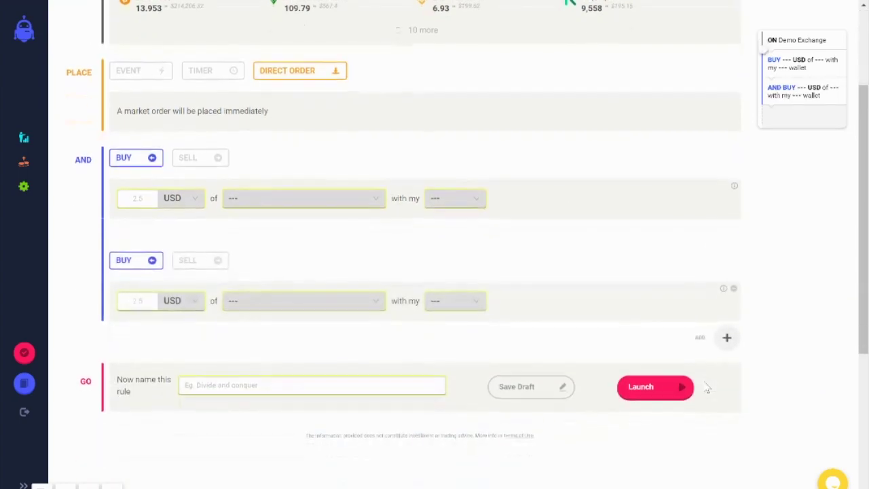
left_click(204, 262)
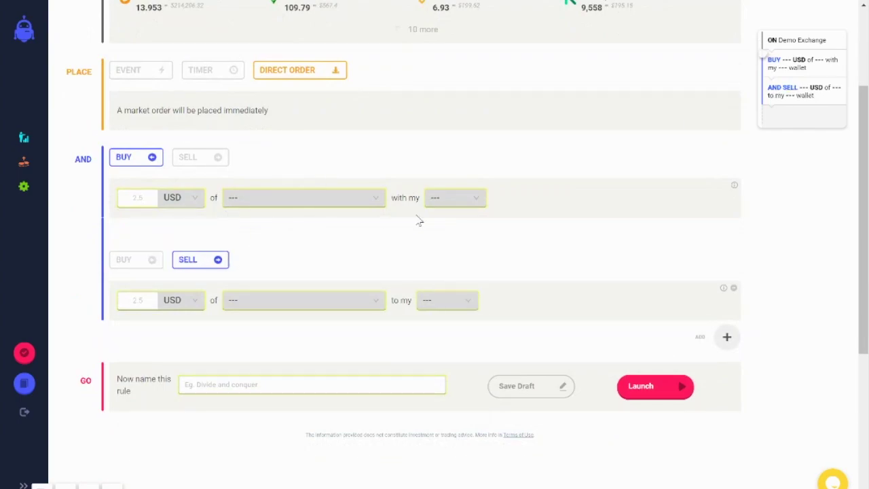
scroll(419, 221, "up", 1)
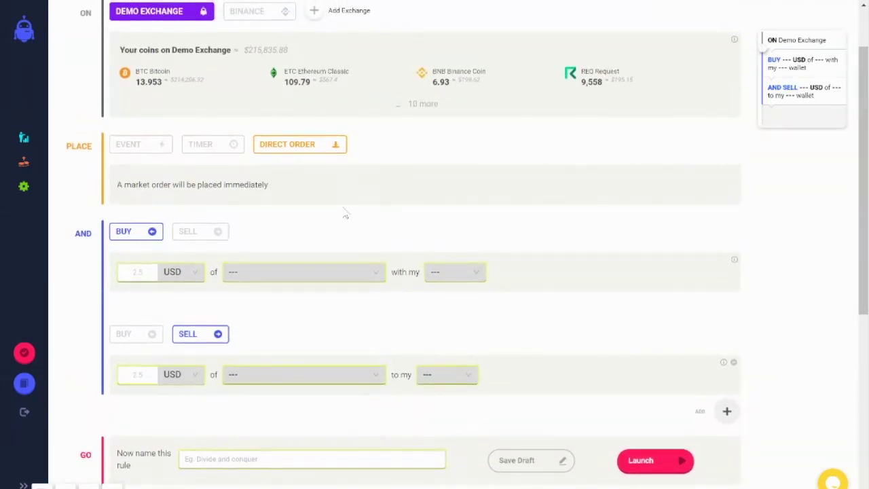
Switch the rule's trigger to a timer running every 6 hours
left_click(202, 146)
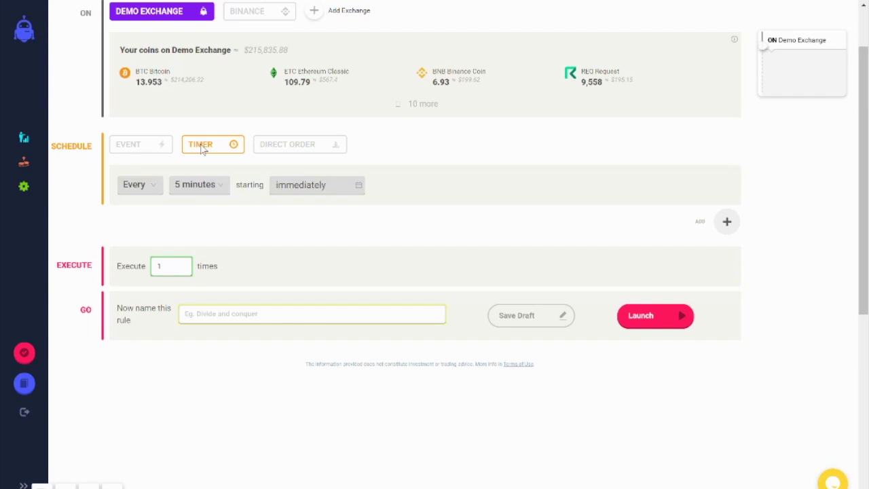
left_click(197, 185)
scroll(197, 261, "down", 1)
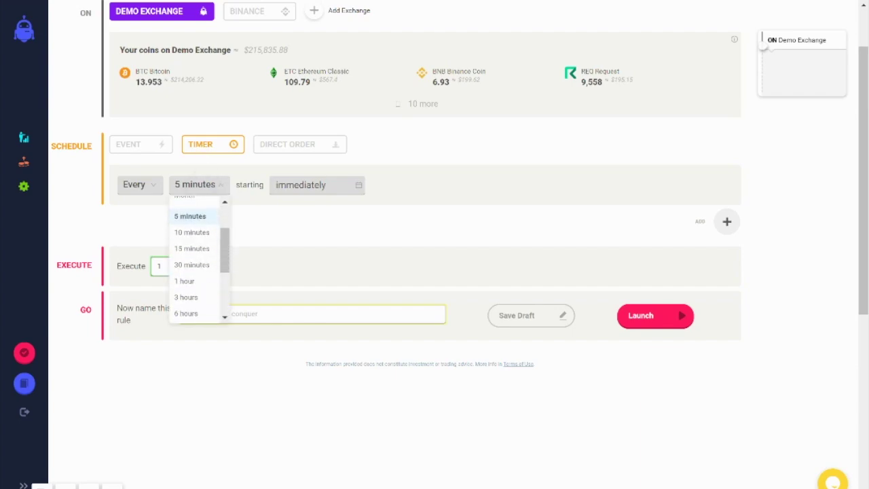
left_click(186, 313)
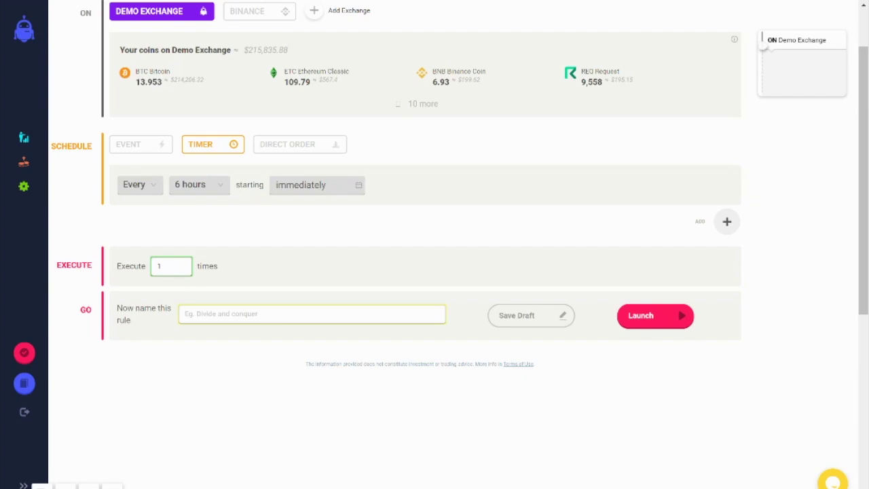
Add an IF event condition and a blank buy action below the timer schedule
left_click(727, 221)
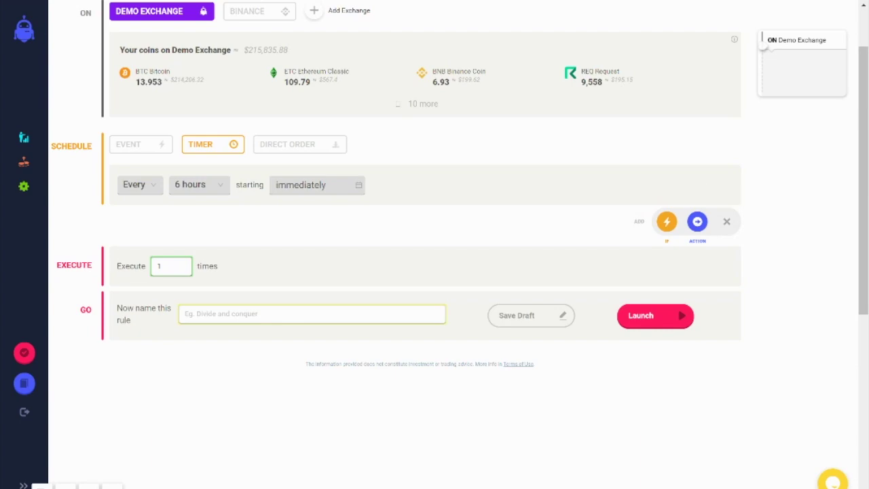
left_click(667, 221)
left_click(698, 309)
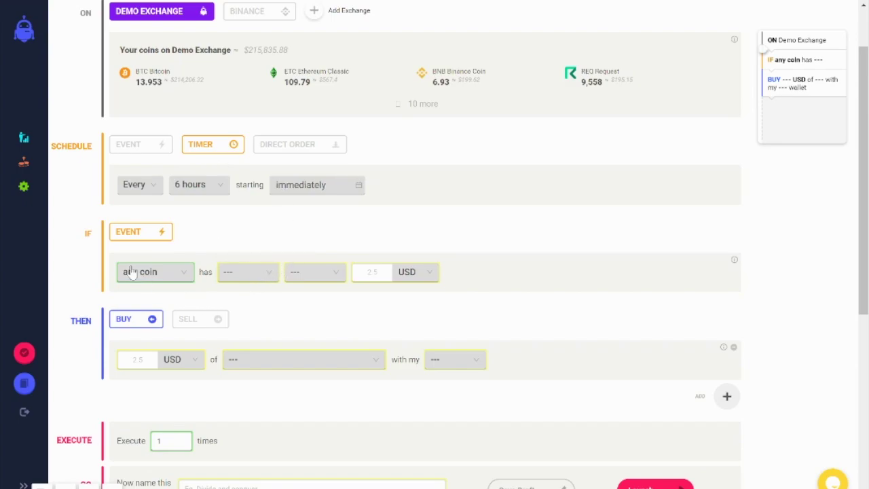
Define the event condition as BTC Bitcoin price decrease by 3 % from current live price
left_click(258, 275)
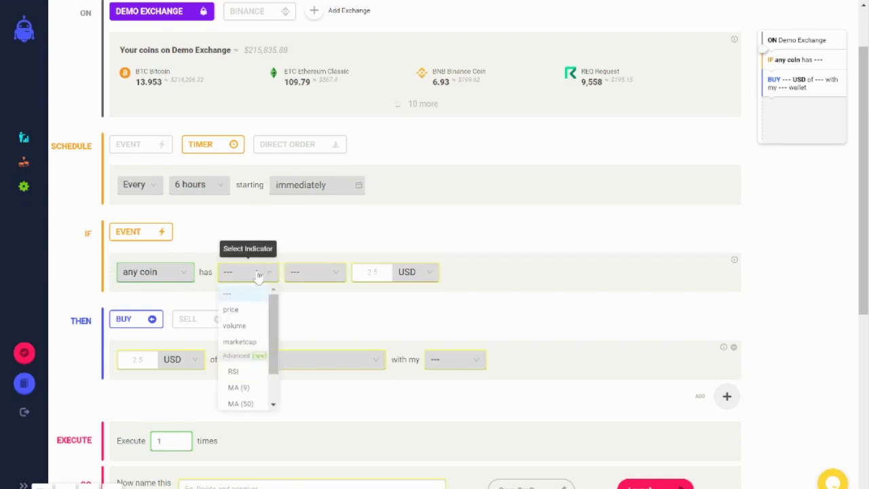
left_click(168, 273)
type("btc")
key("Return")
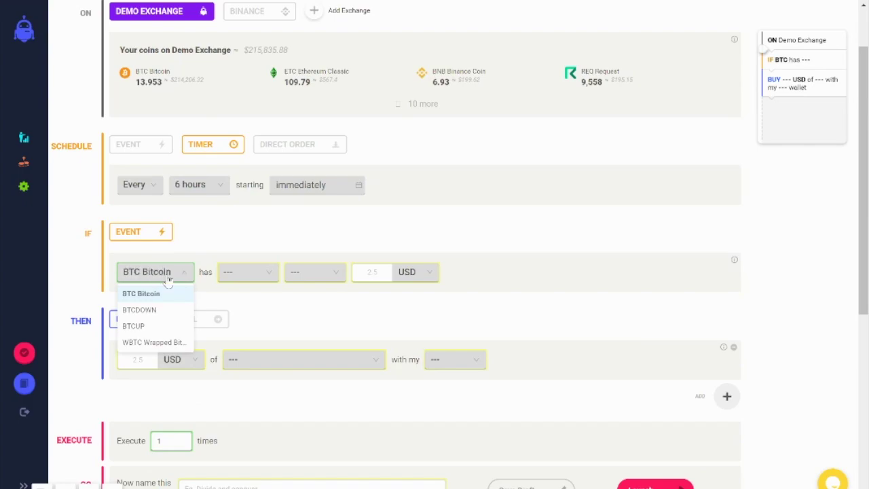
left_click(248, 272)
left_click(234, 326)
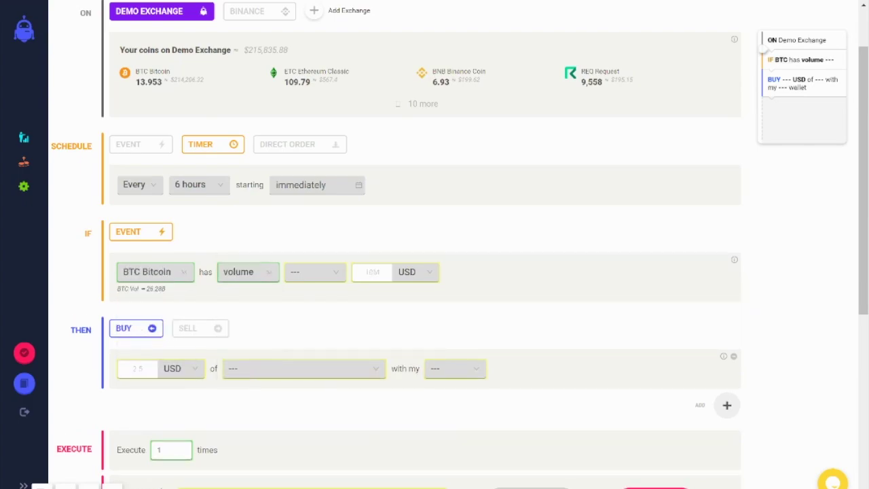
left_click(248, 272)
left_click(231, 310)
left_click(316, 272)
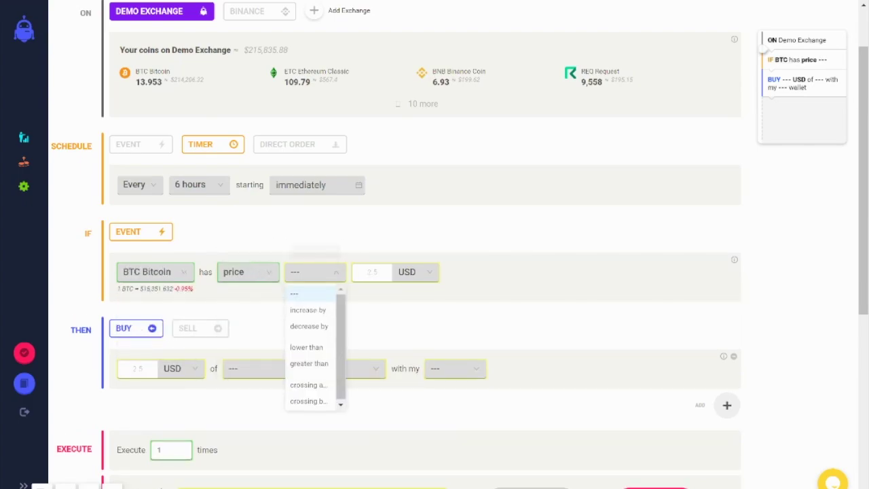
left_click(309, 326)
left_click(380, 272)
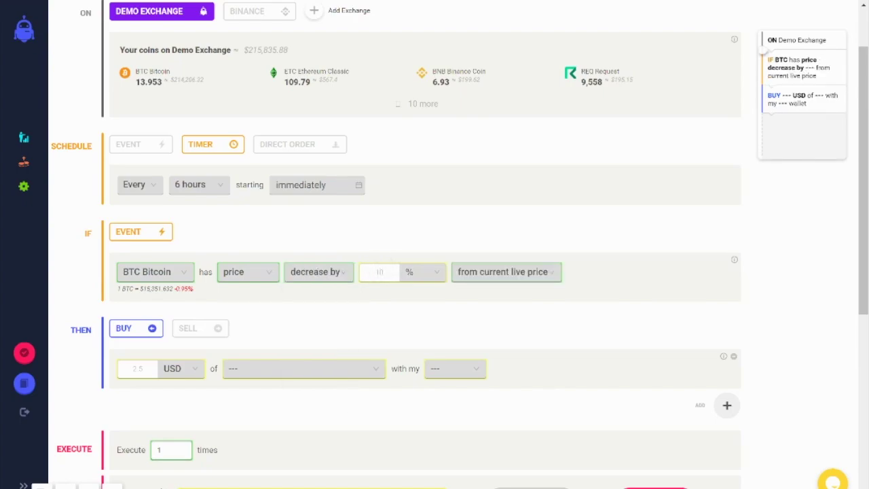
type("3")
Set the buy action to 50 USD of BTC Bitcoin paid with the USDT wallet
left_click(136, 368)
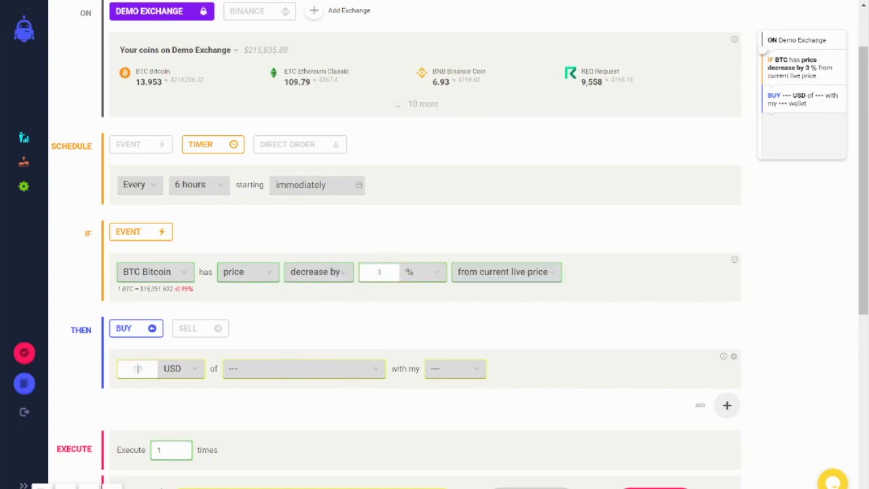
type("50")
left_click(303, 368)
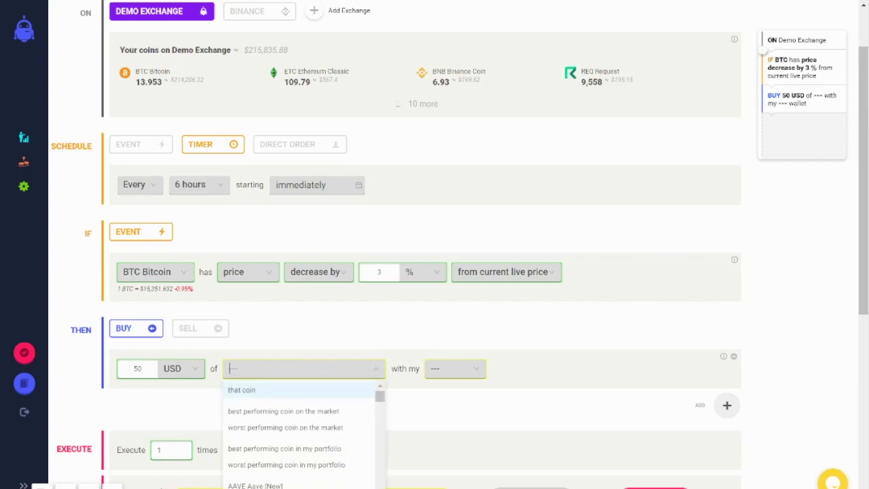
type("btc")
key("Return")
key("Tab")
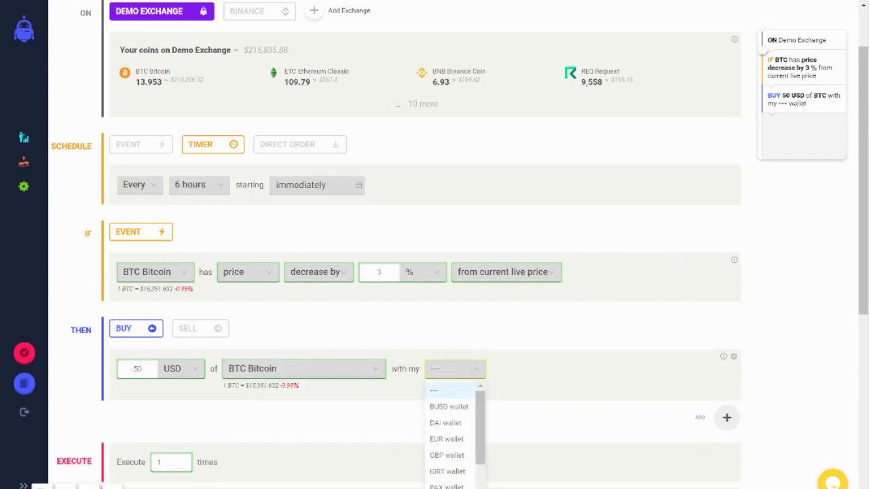
type("usdt")
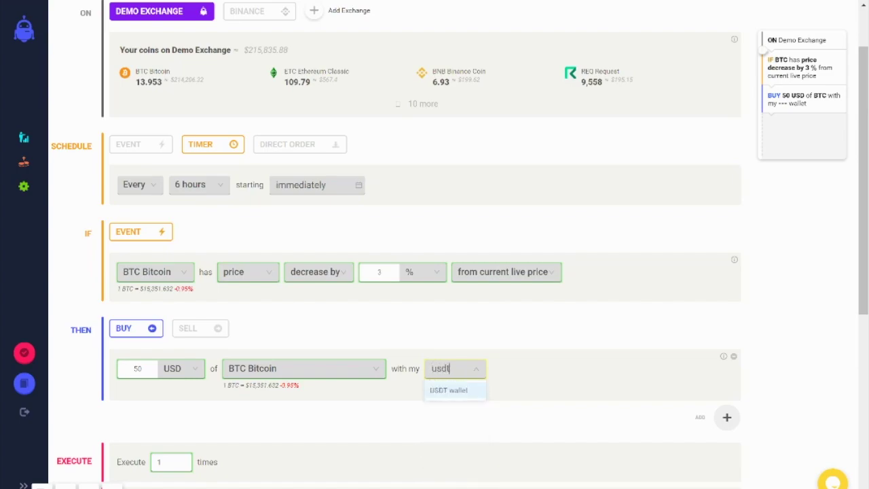
key("Return")
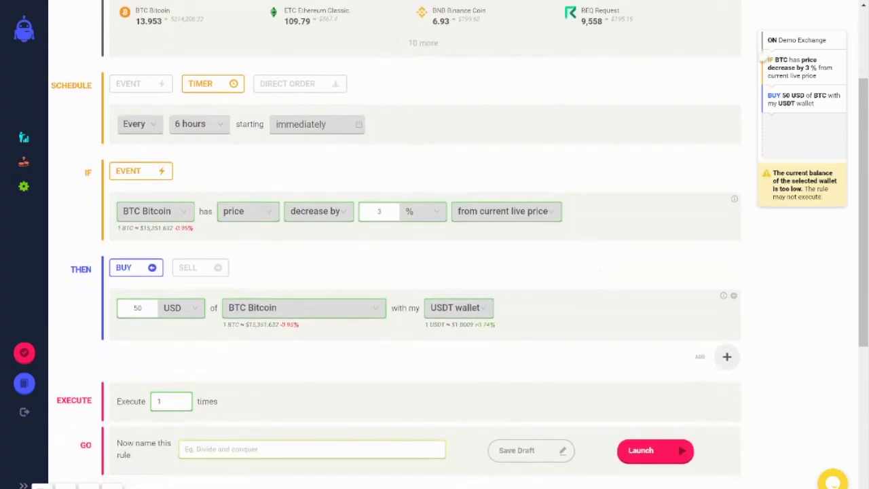
Set the rule to execute 300 times in total
left_click(167, 401)
type("30")
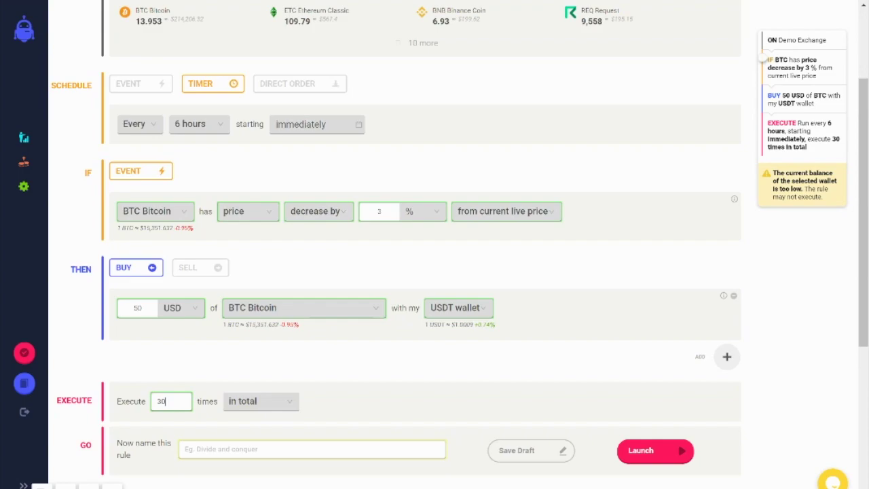
type("0")
Switch the trigger back to an event and add a second blank AND condition for that coin
left_click(154, 87)
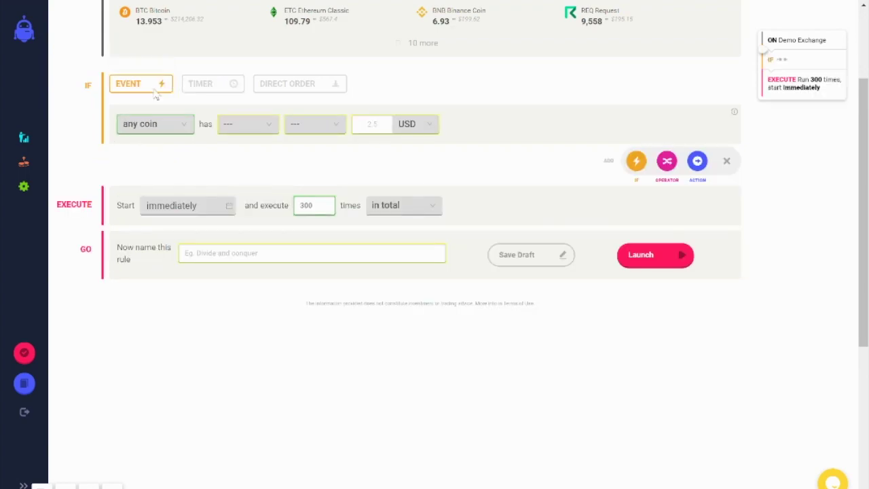
scroll(231, 134, "up", 2)
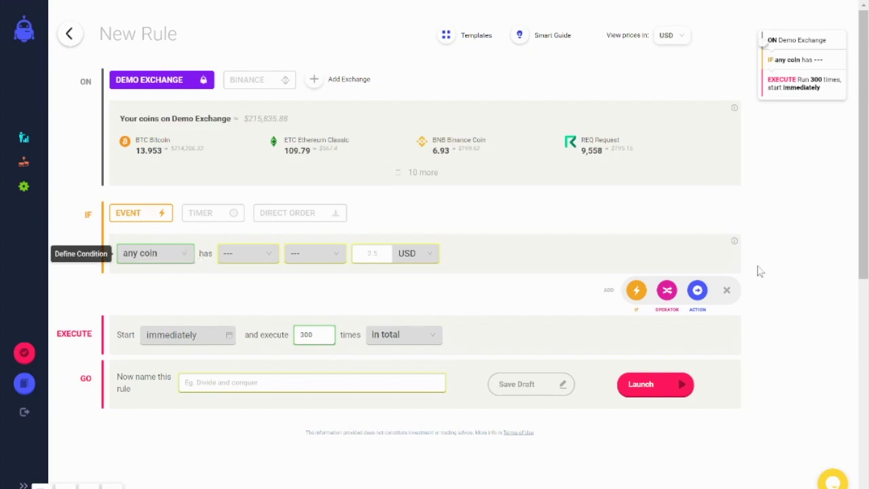
left_click(637, 291)
left_click(726, 330)
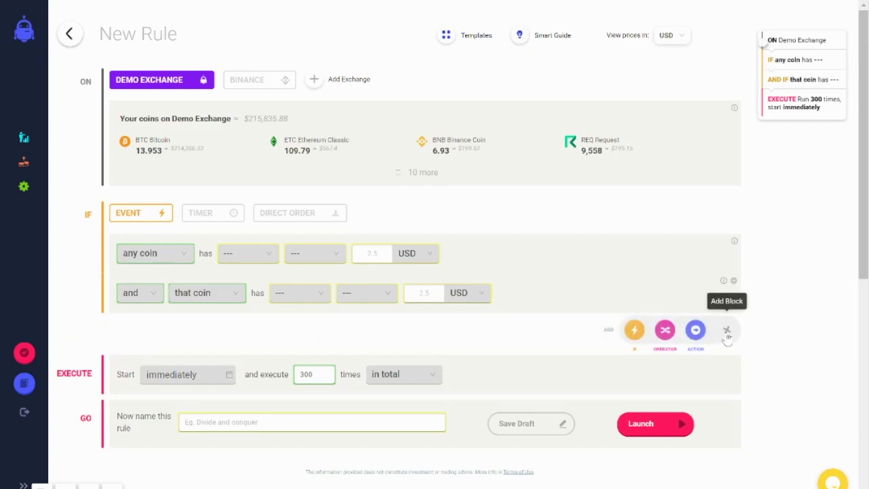
Add a third blank AND condition for that coin to the event trigger
left_click(635, 331)
scroll(639, 341, "down", 1)
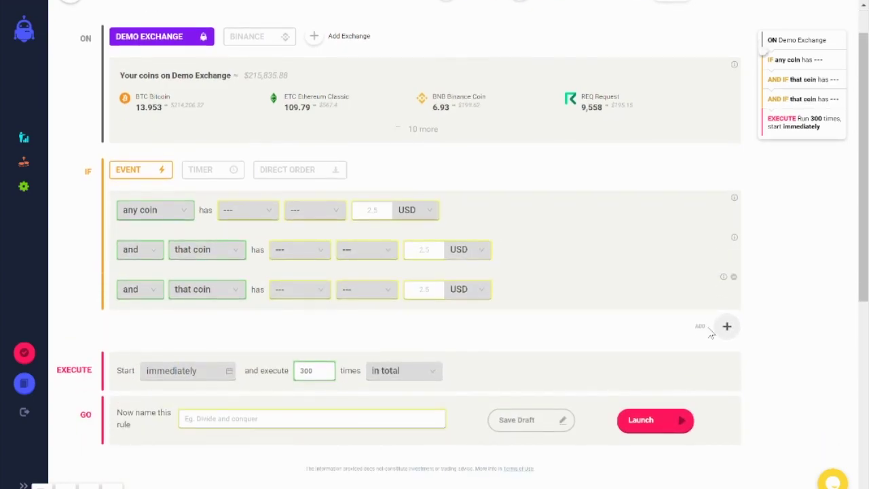
left_click(724, 327)
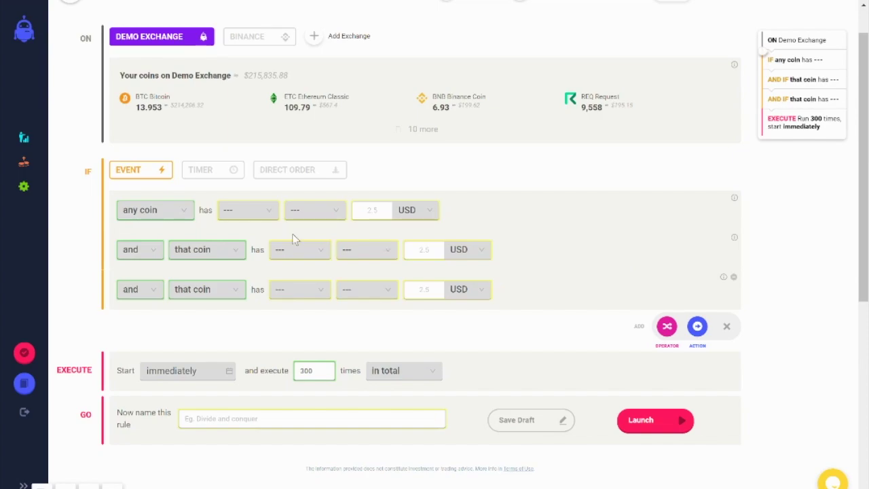
Set the first condition's indicator to MA (50) and remove both AND conditions
left_click(248, 211)
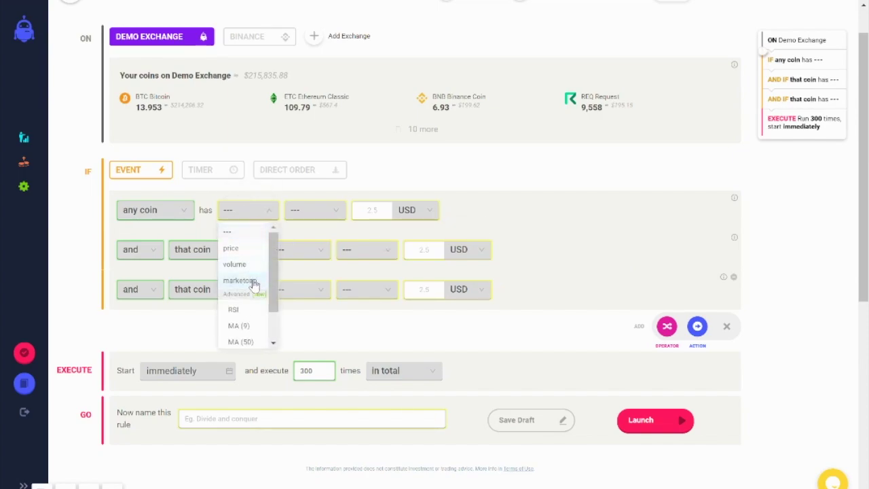
scroll(252, 284, "down", 2)
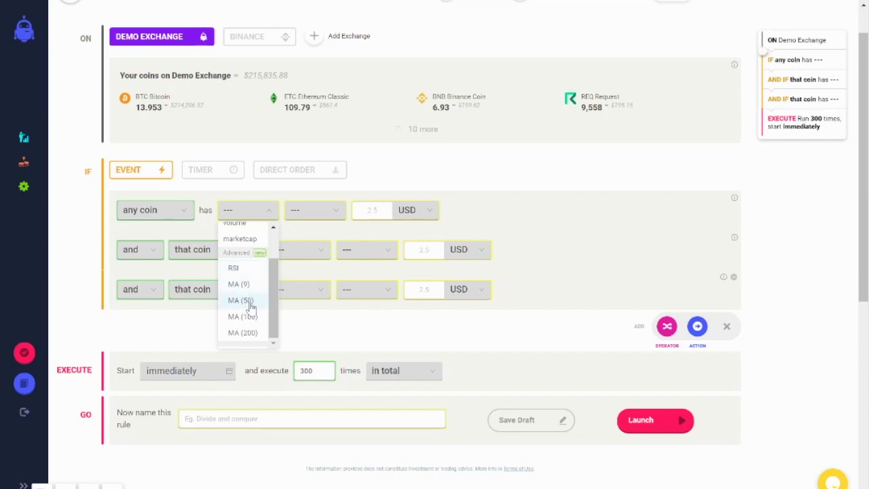
left_click(248, 302)
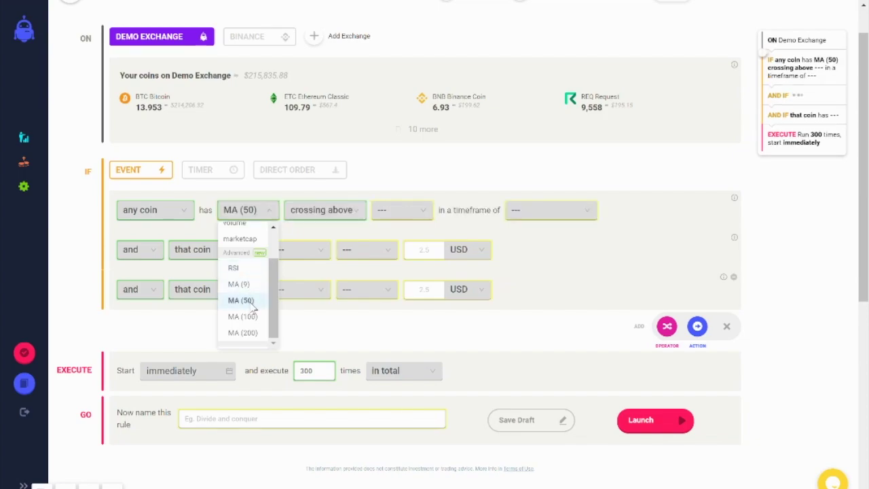
left_click(734, 277)
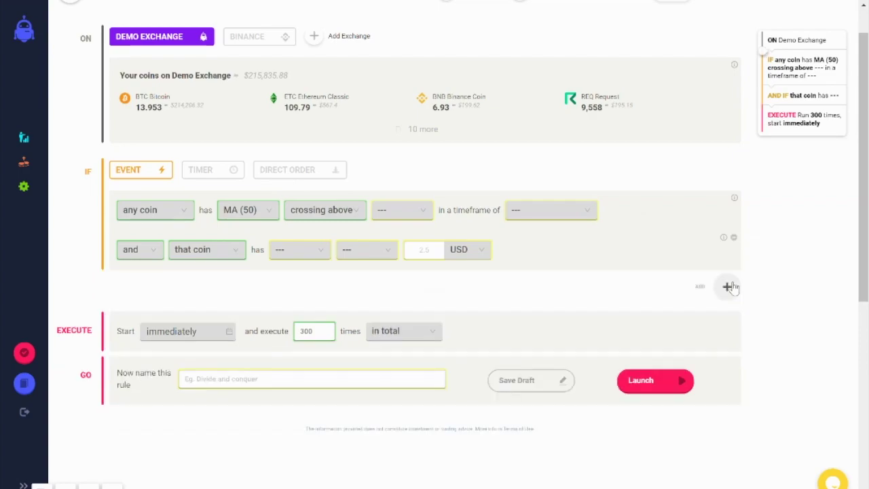
left_click(734, 237)
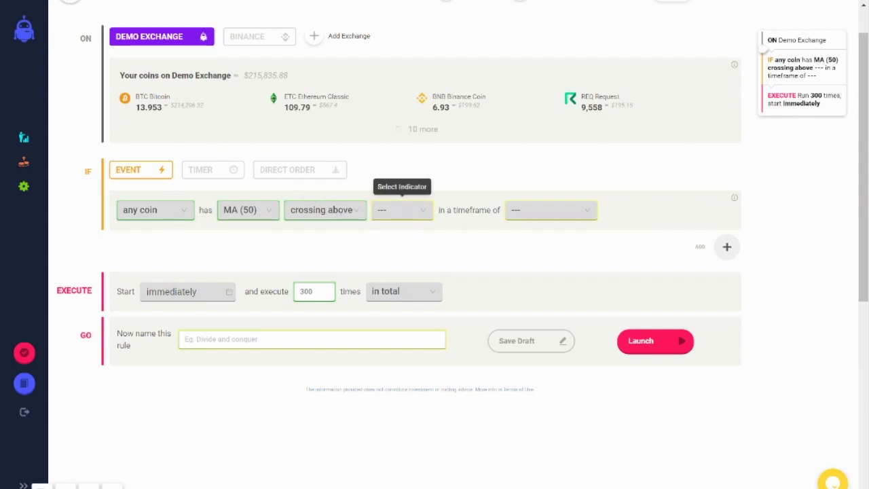
Add two blank AND conditions for that coin below the MA (50) condition
mouse_move(727, 246)
left_click(637, 249)
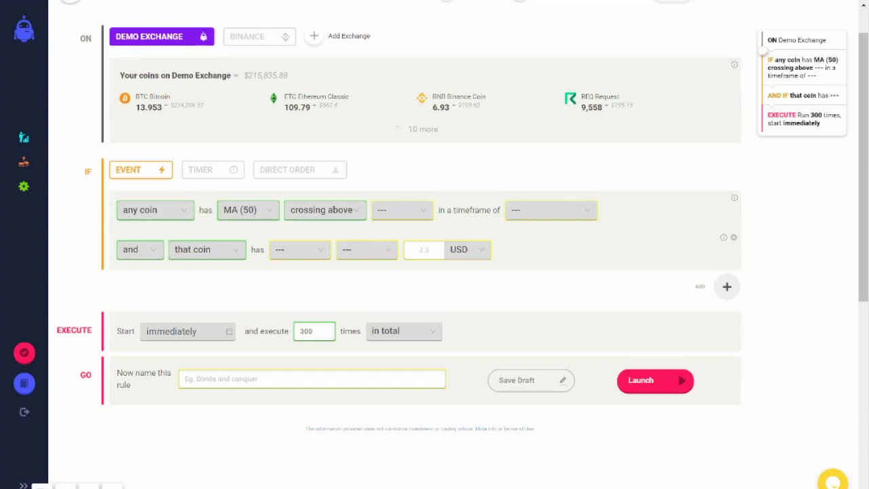
mouse_move(727, 286)
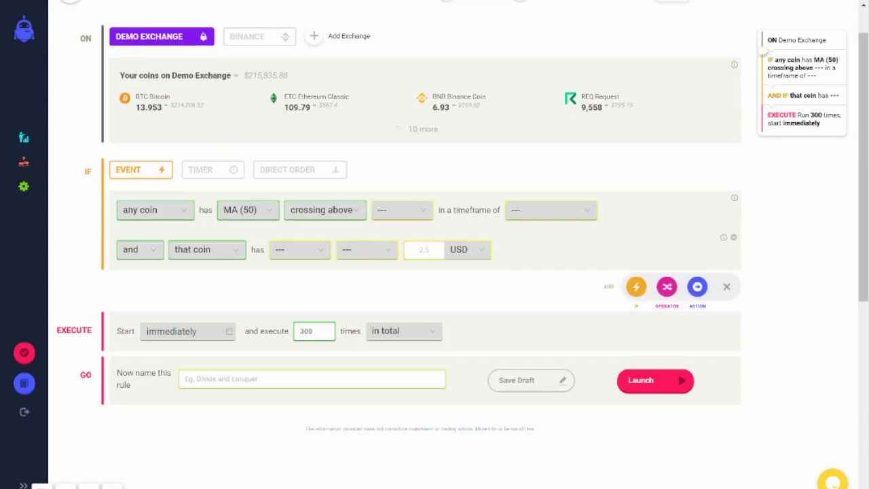
left_click(637, 286)
Set the first condition to cross above MA (9), and choose RSI and MA (9) as the indicators of the two AND conditions
left_click(402, 210)
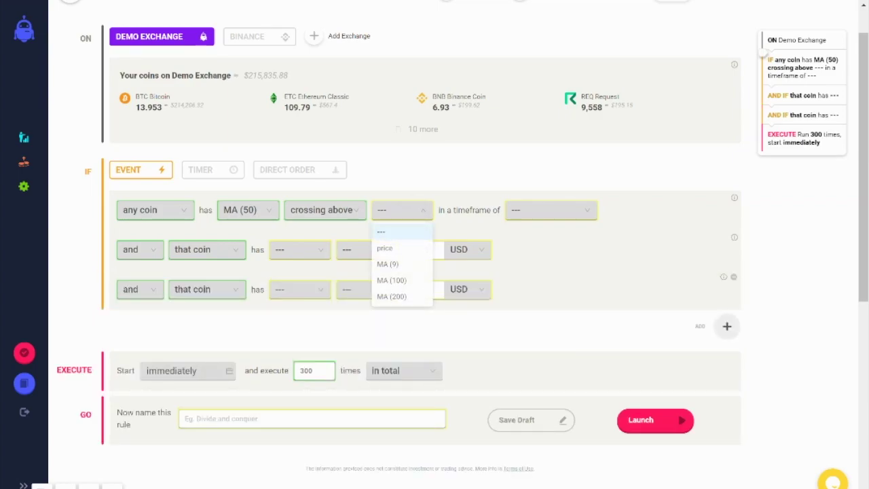
left_click(388, 264)
left_click(299, 250)
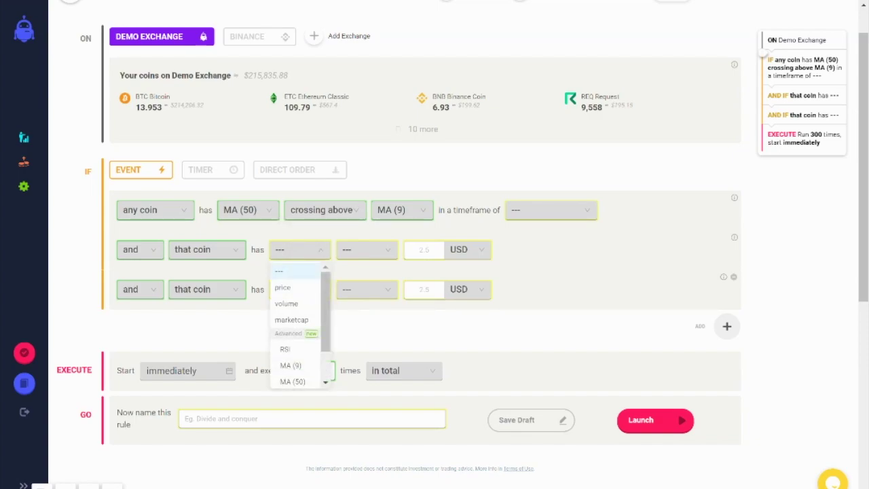
left_click(284, 349)
left_click(299, 290)
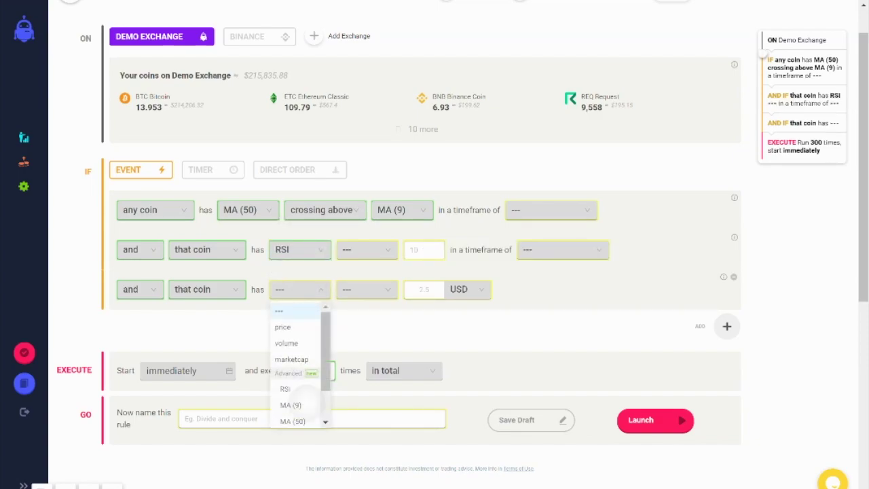
left_click(302, 390)
Check the RSI comparison and timeframe options, and remove both AND conditions
left_click(366, 250)
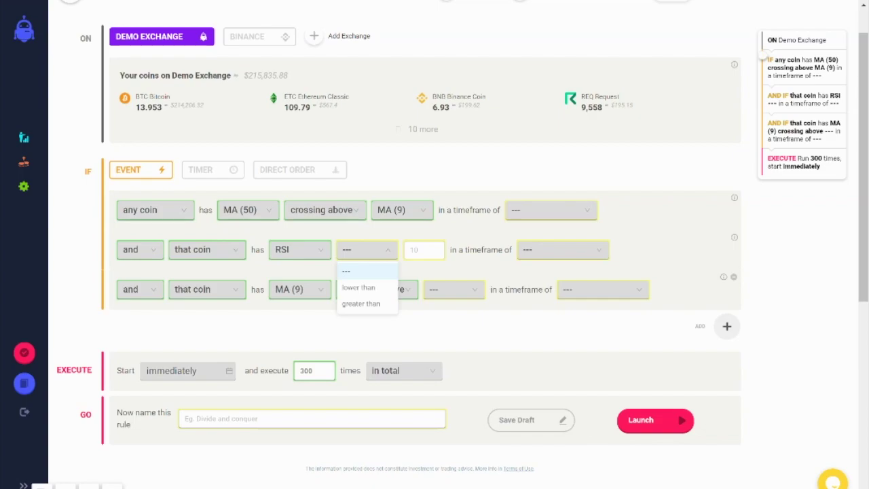
left_click(550, 210)
left_click(563, 249)
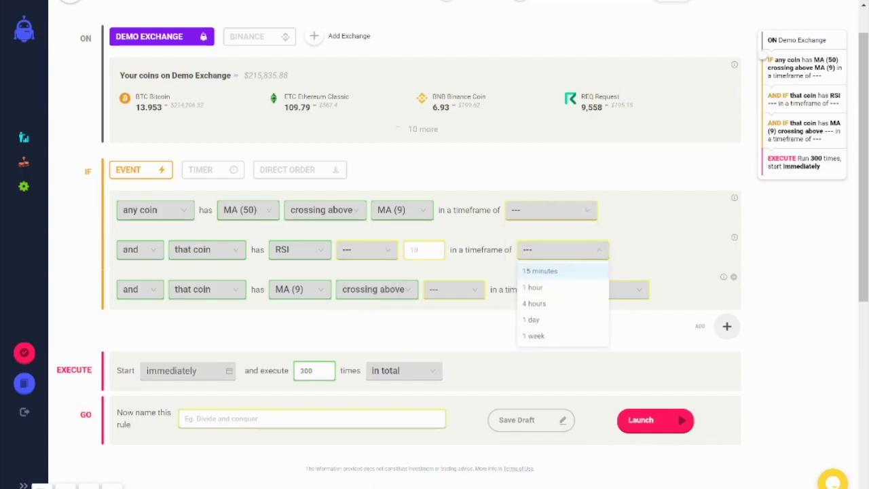
left_click(556, 204)
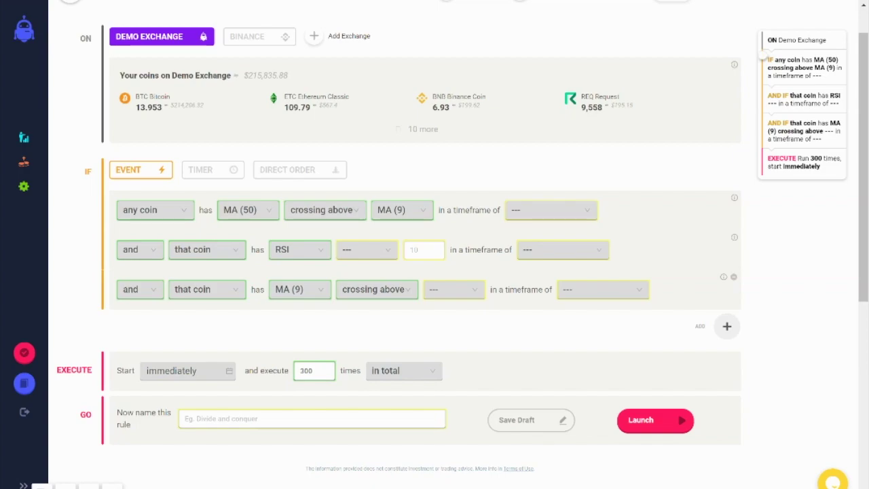
left_click(733, 277)
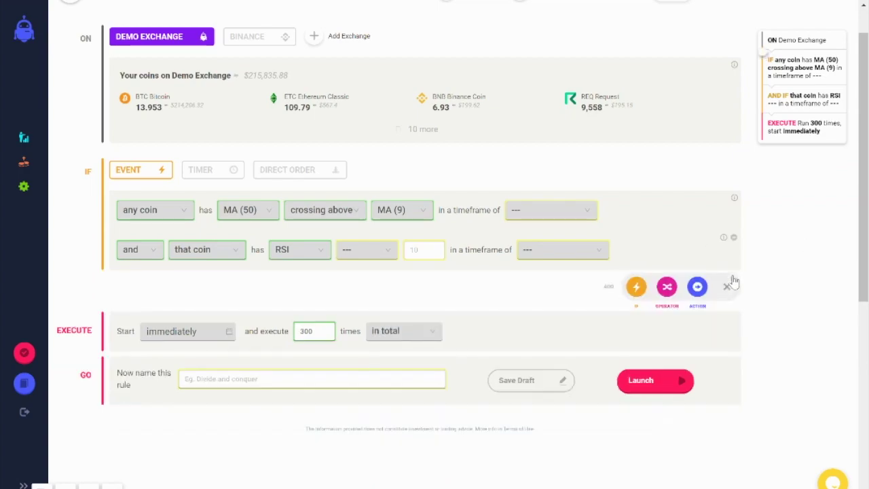
left_click(734, 237)
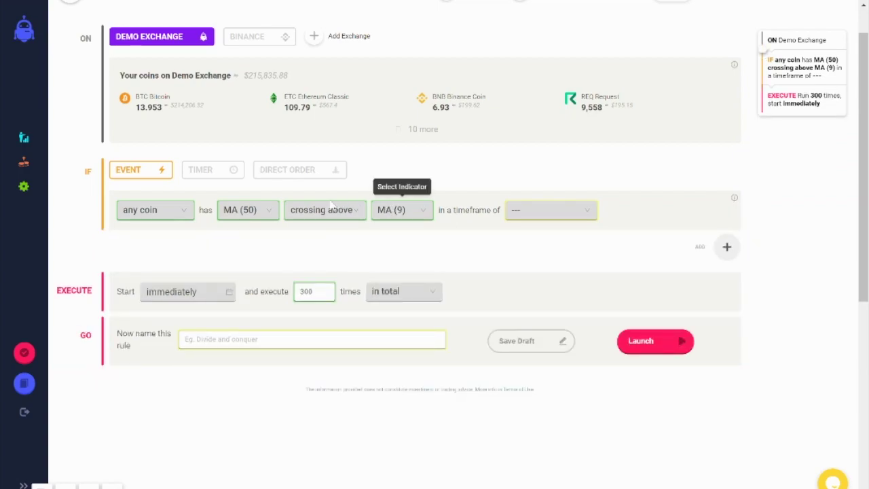
Change the event condition to any coin price increase by 5 % within 6 hours
left_click(248, 210)
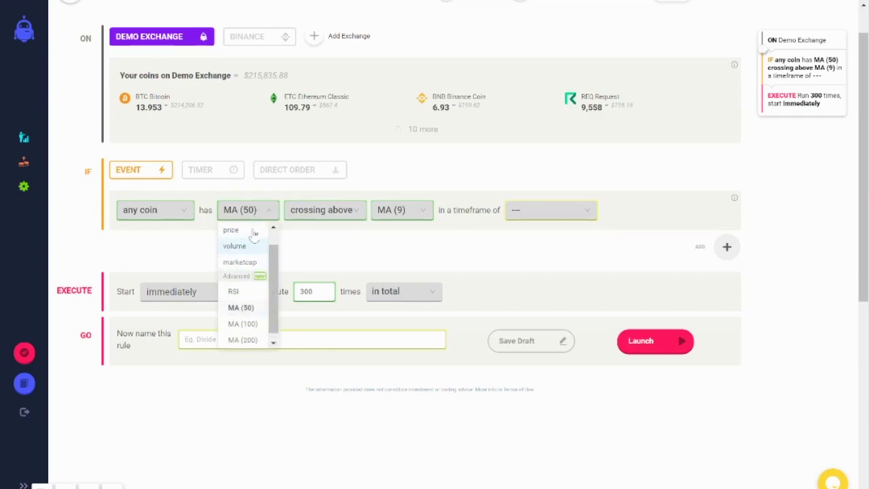
left_click(234, 230)
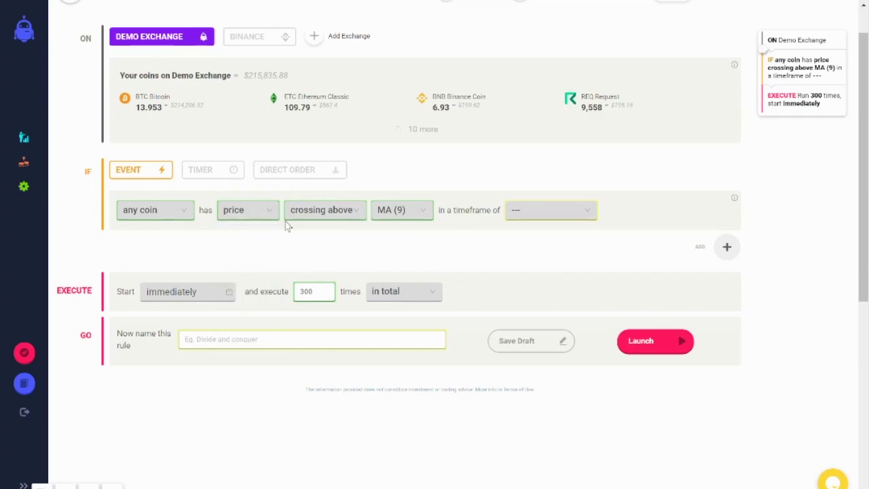
left_click(331, 216)
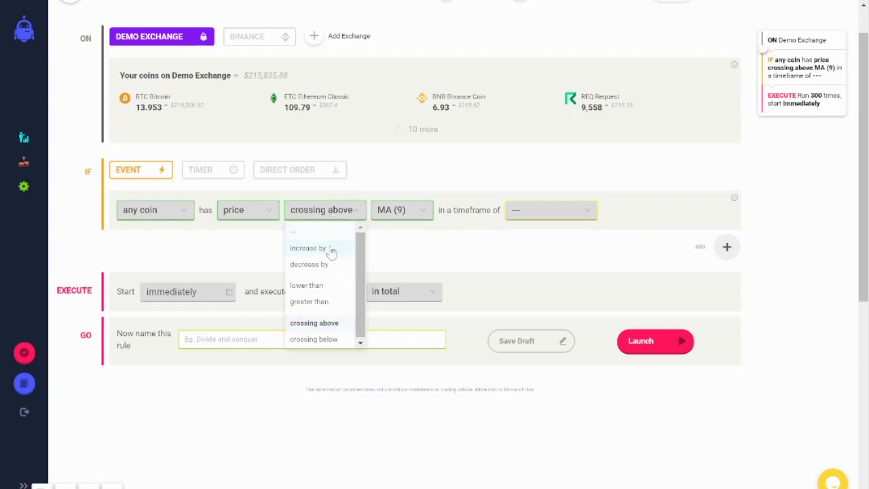
left_click(331, 250)
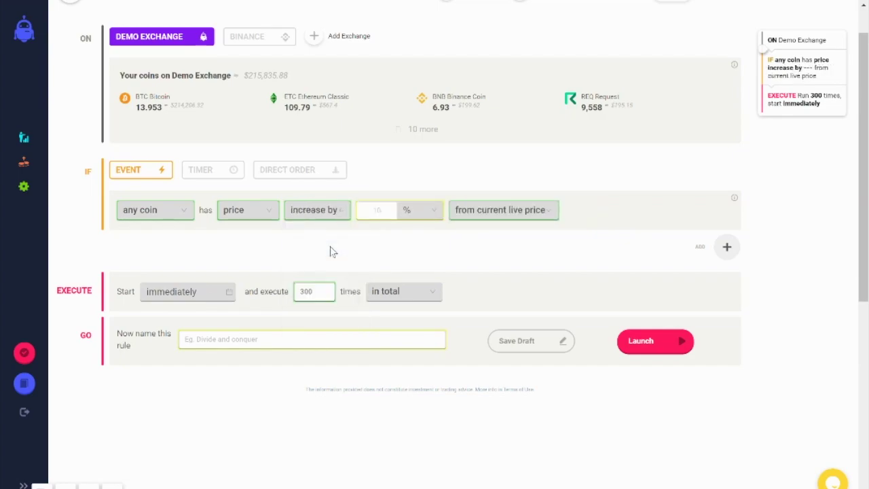
left_click(381, 210)
type("5")
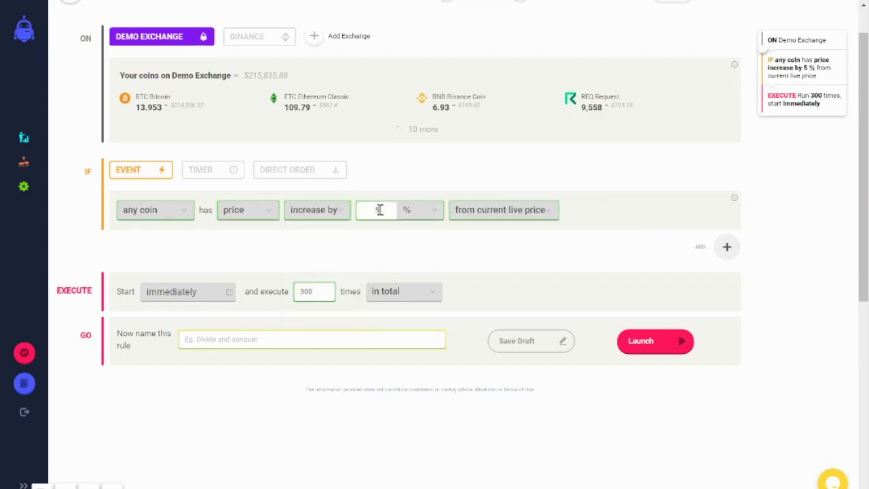
left_click(502, 212)
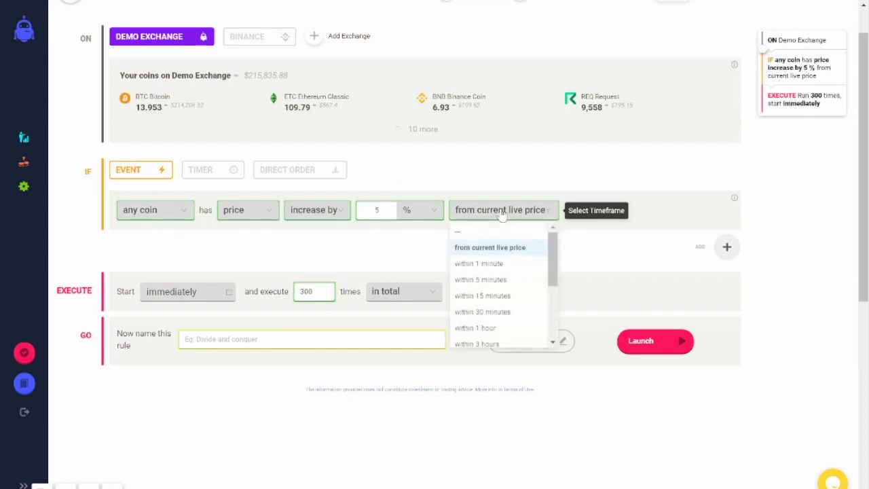
scroll(499, 332, "down", 1)
left_click(499, 332)
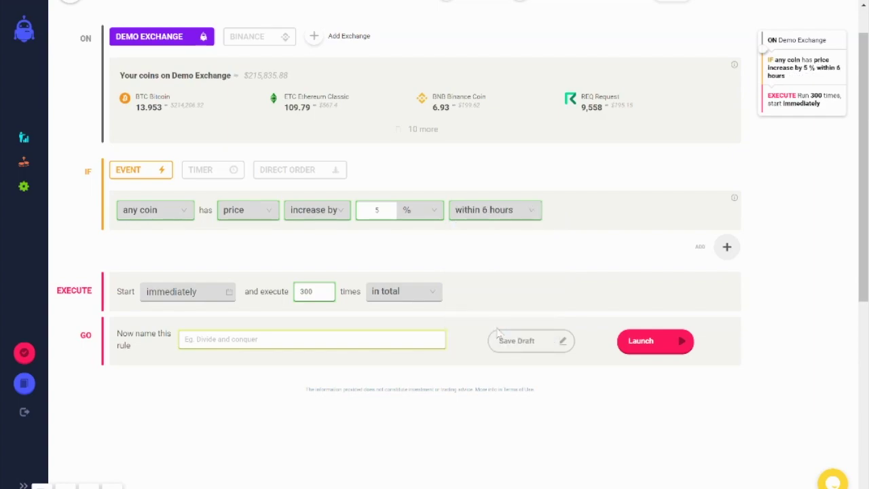
Set the price increase to 10 % and add a buy action to the rule
double_click(384, 208)
type("10")
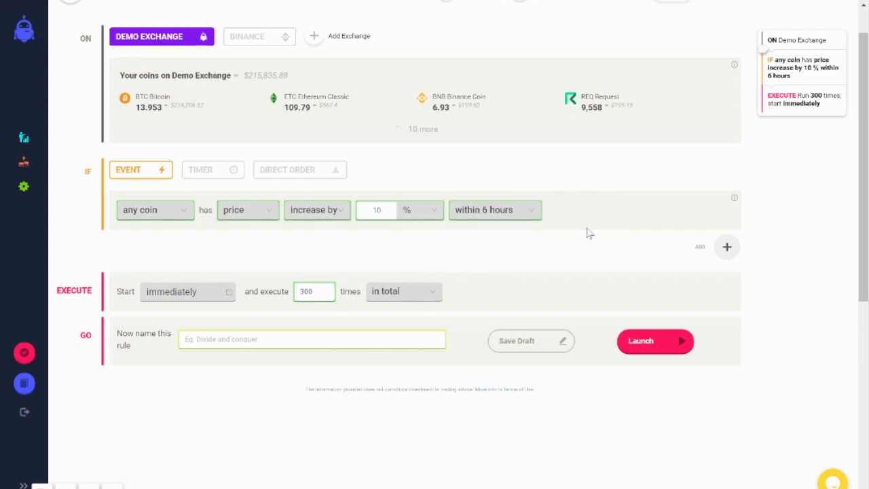
mouse_move(726, 247)
left_click(699, 252)
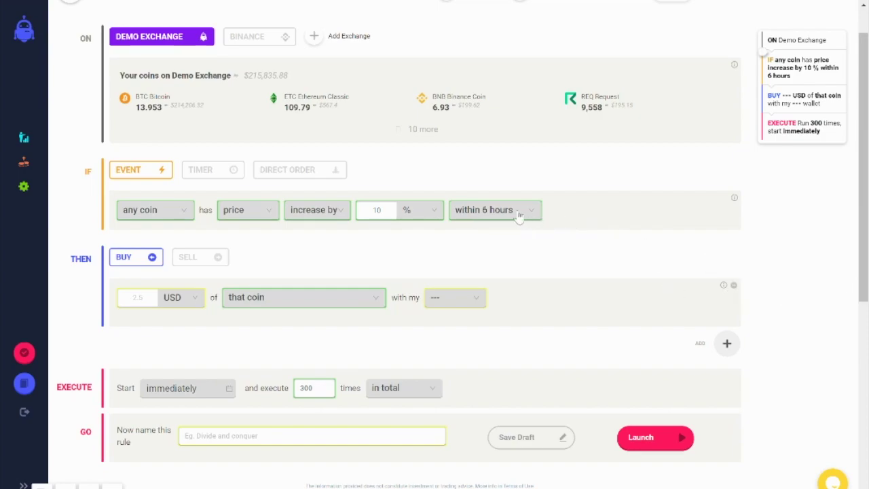
Set the price condition's timeframe to from current live price
left_click(492, 211)
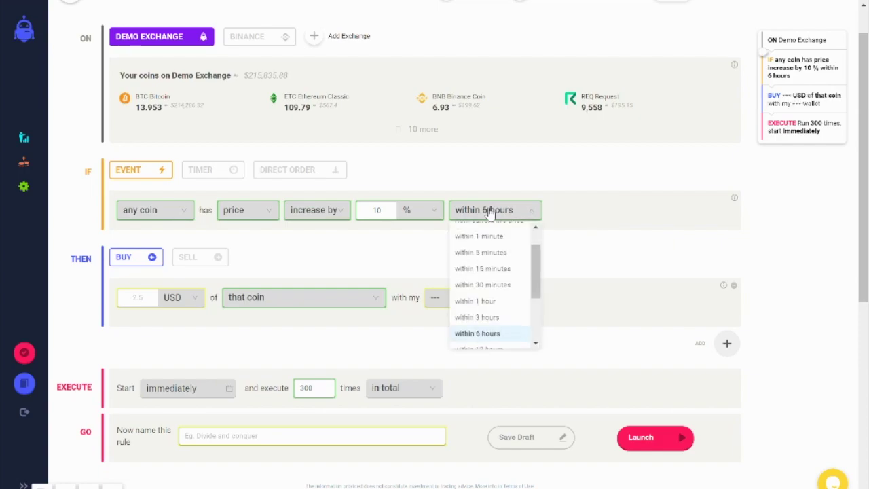
scroll(484, 234, "up", 1)
left_click(482, 231)
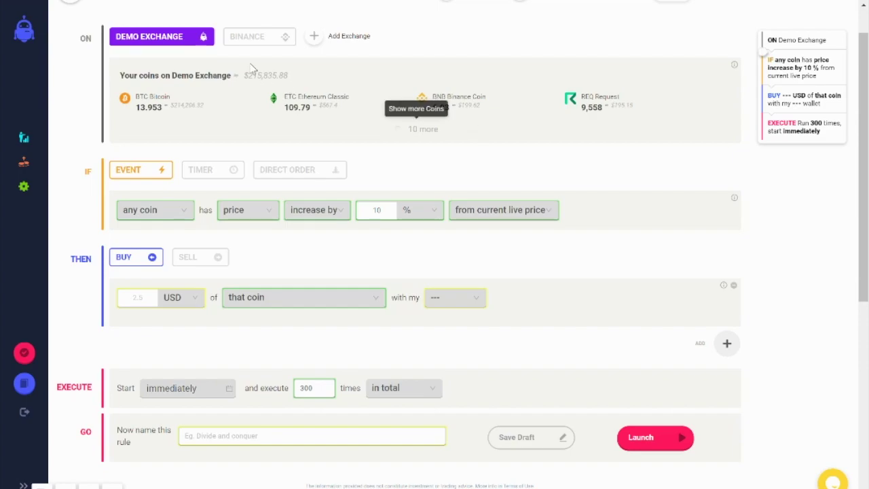
Switch the rule to the Binance exchange and set the buy action to pay with the BTC wallet
left_click(247, 37)
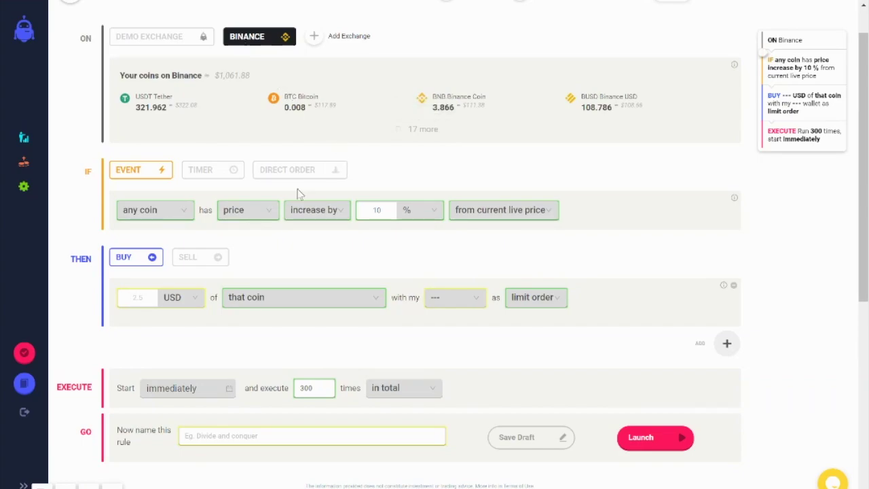
left_click(465, 301)
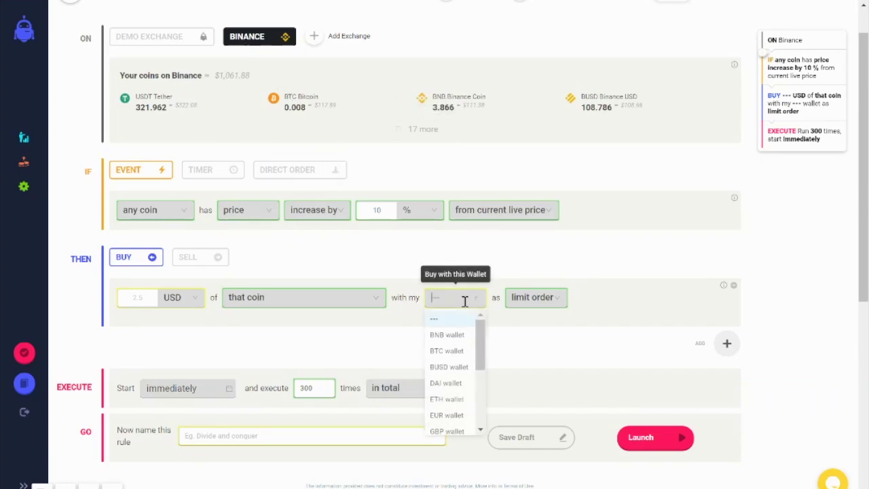
left_click(448, 350)
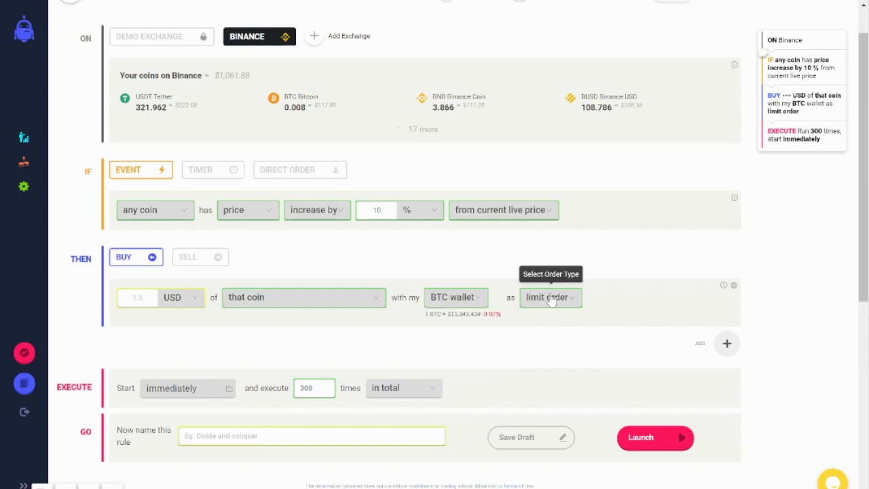
Try market order as the buy action's order type and return it to limit order
left_click(552, 301)
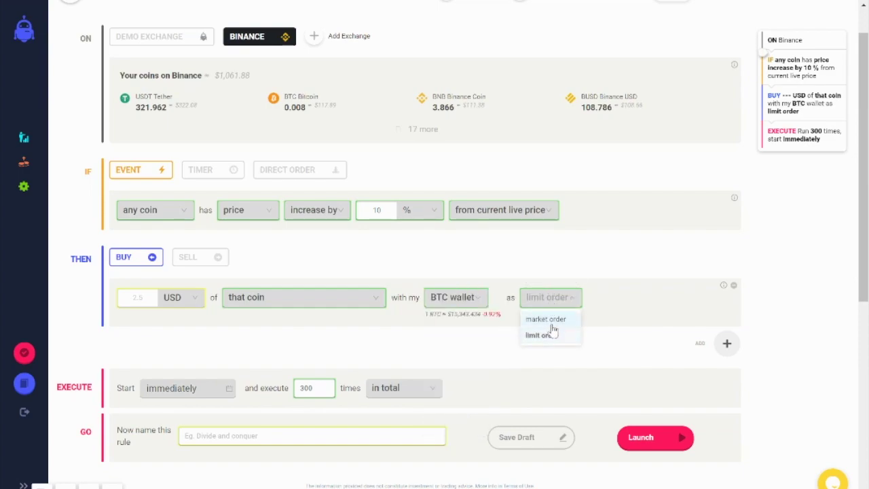
left_click(552, 321)
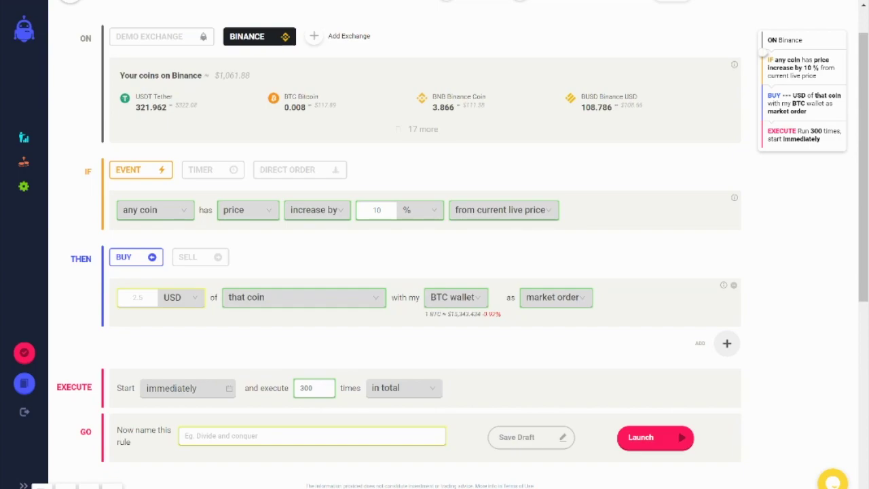
left_click(567, 299)
left_click(560, 337)
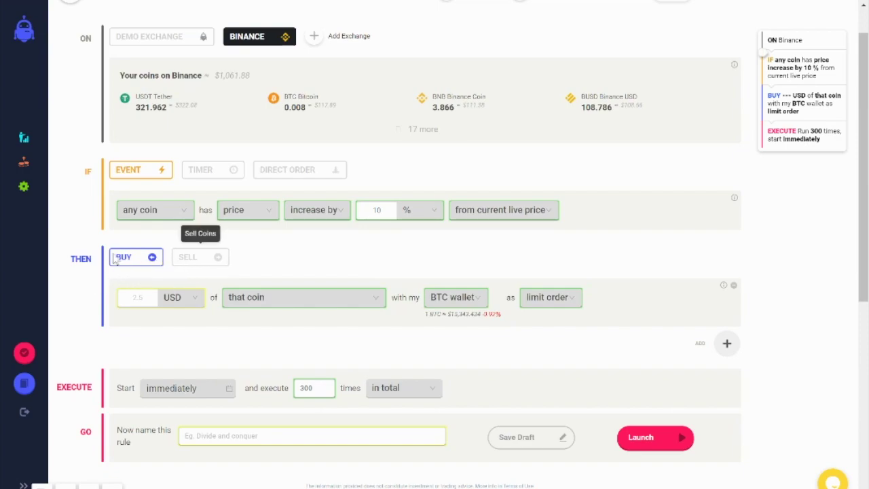
Open the account settings
mouse_move(19, 212)
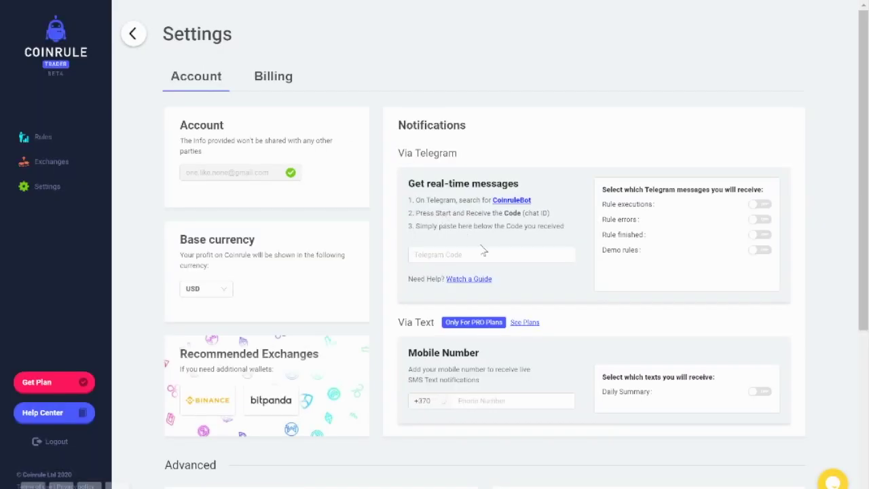
Review the safety range options for limit orders in the advanced settings and select 1%
scroll(481, 247, "down", 3)
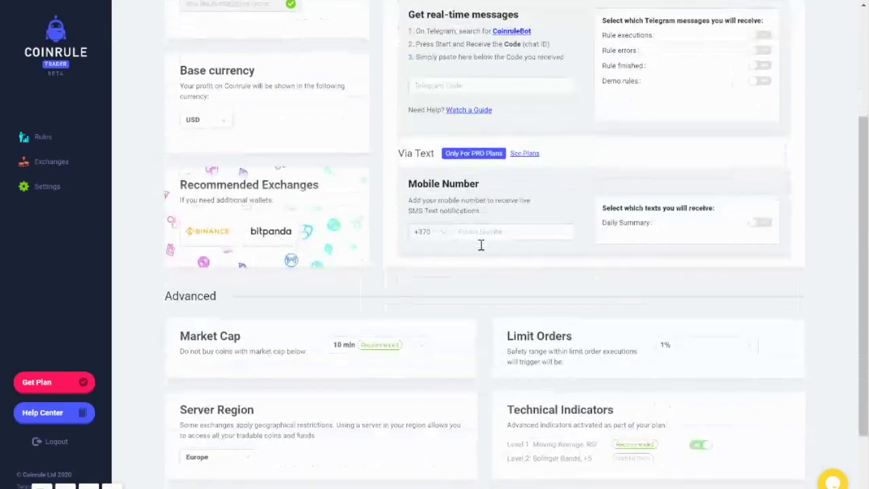
scroll(481, 245, "down", 1)
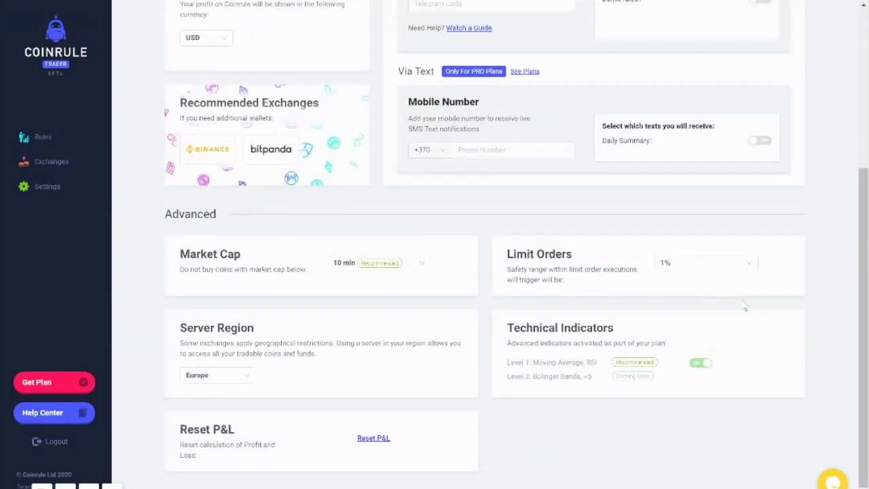
left_click(715, 270)
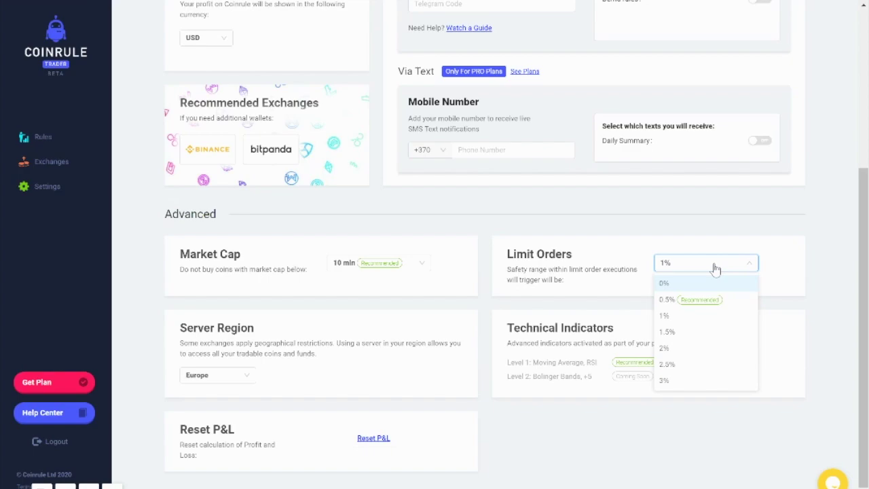
left_click(699, 320)
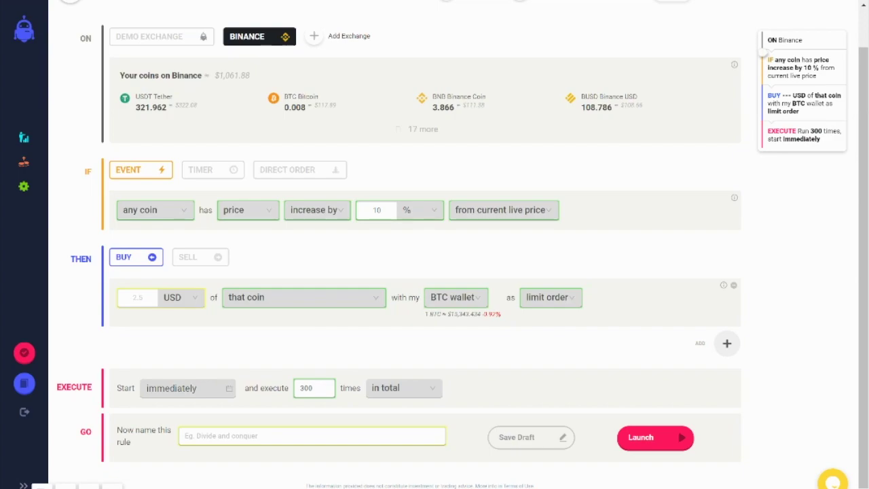
Browse the wallets offered for the buy action and set it to pay with the USDT wallet
left_click(467, 304)
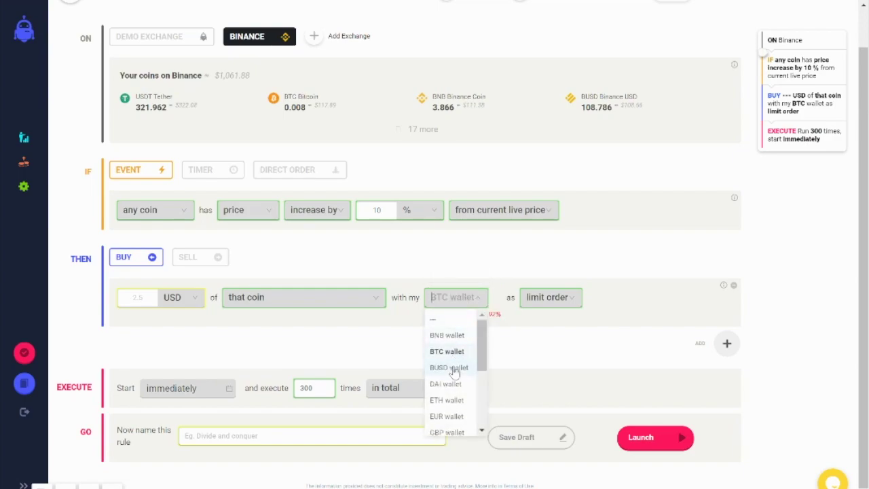
scroll(455, 371, "down", 1)
scroll(455, 372, "up", 1)
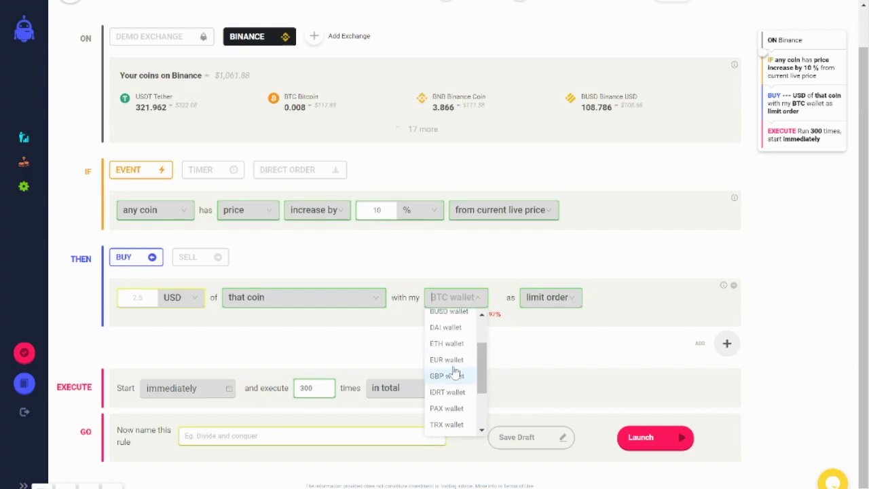
scroll(455, 372, "down", 4)
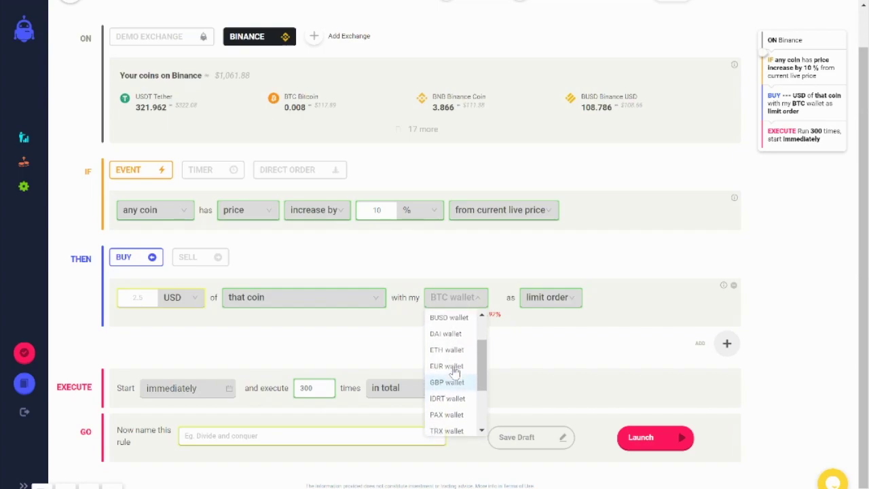
scroll(454, 370, "down", 4)
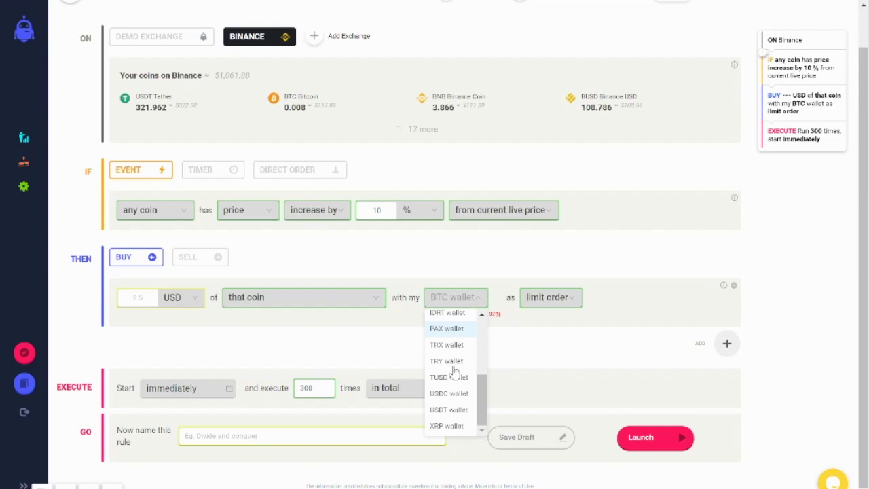
left_click(523, 277)
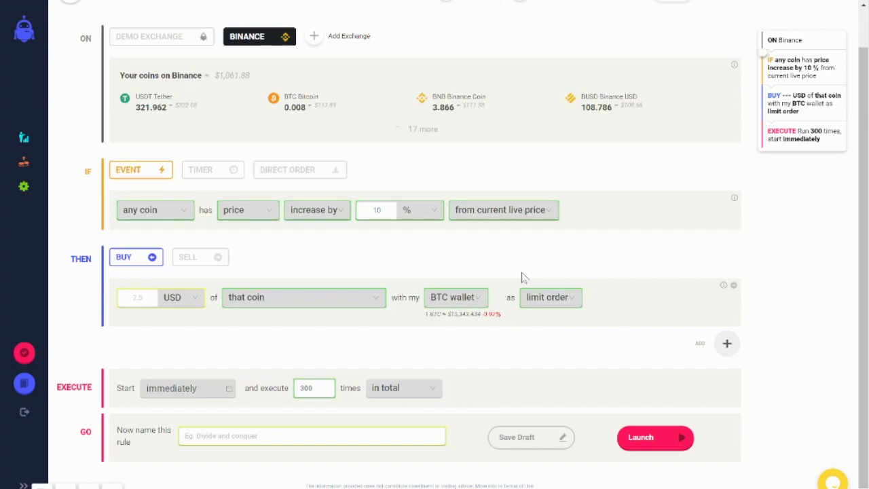
left_click(473, 299)
type("u")
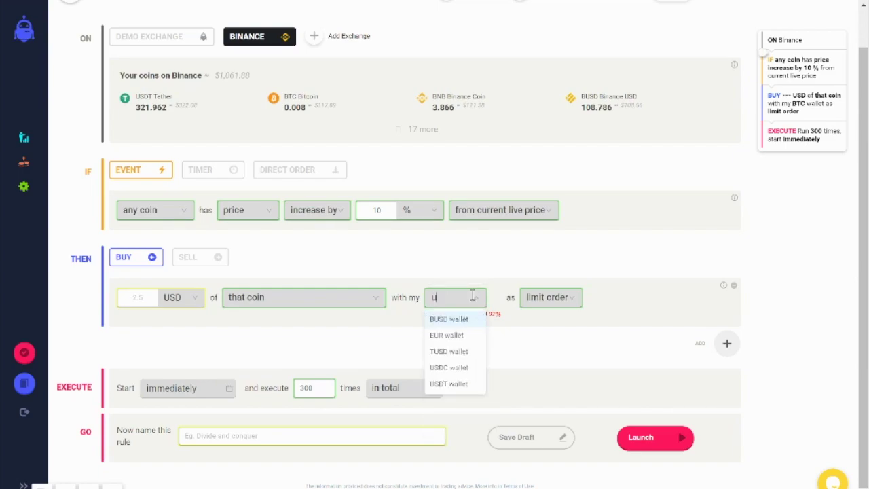
type("sdt")
key("Return")
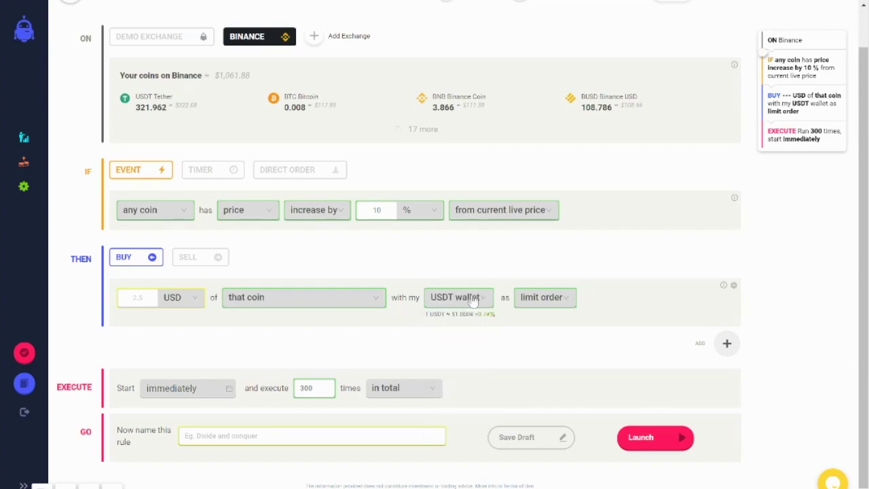
Set the buy action's coin to BTC Bitcoin and review the wallets that can pay for it
left_click(280, 299)
type("bitcoin")
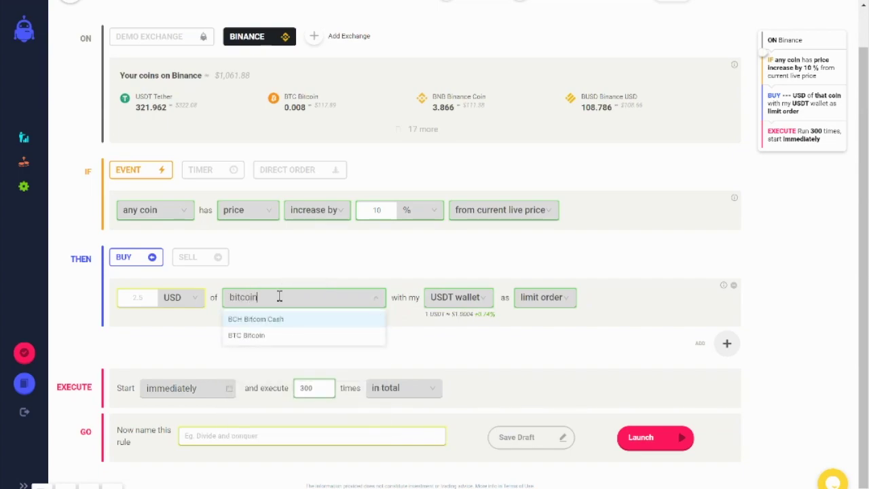
key("Down")
key("Return")
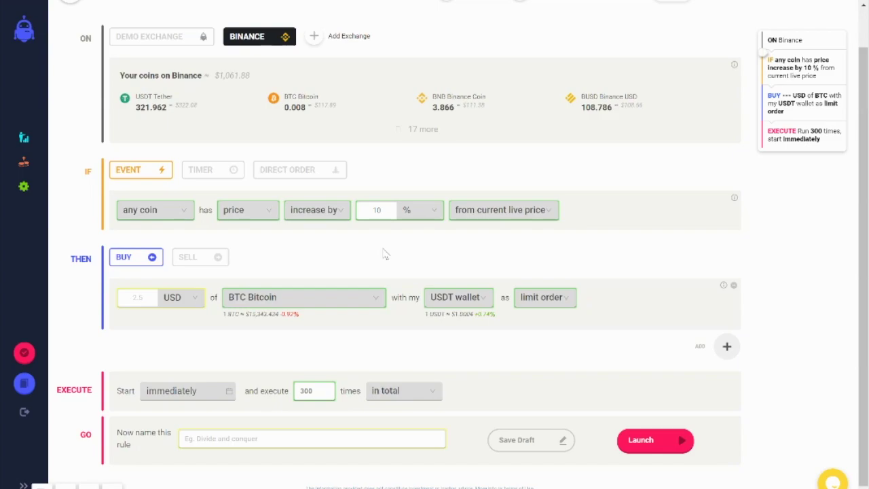
left_click(480, 301)
scroll(468, 367, "down", 1)
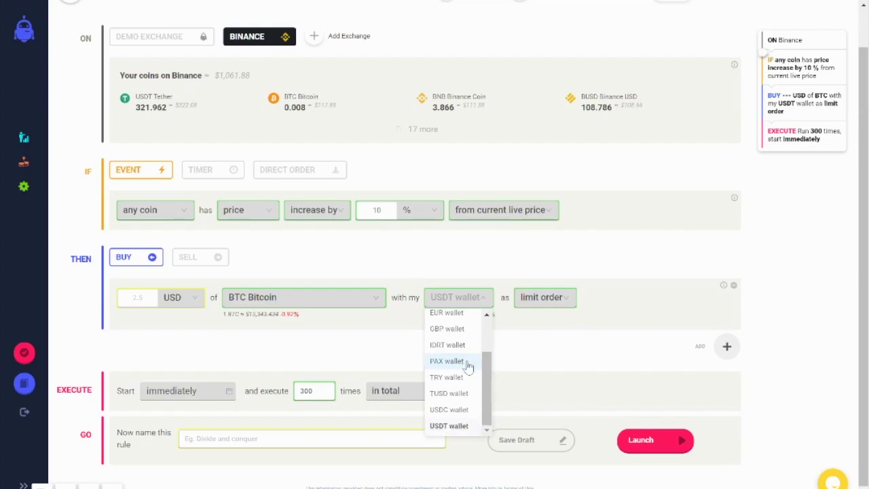
scroll(468, 367, "up", 3)
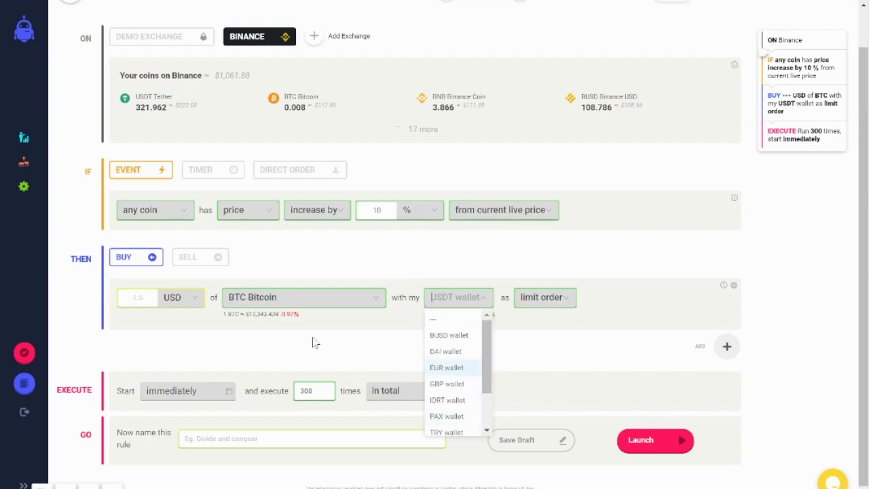
left_click(226, 243)
Set the price condition's coin to ETH Ethereum
left_click(188, 213)
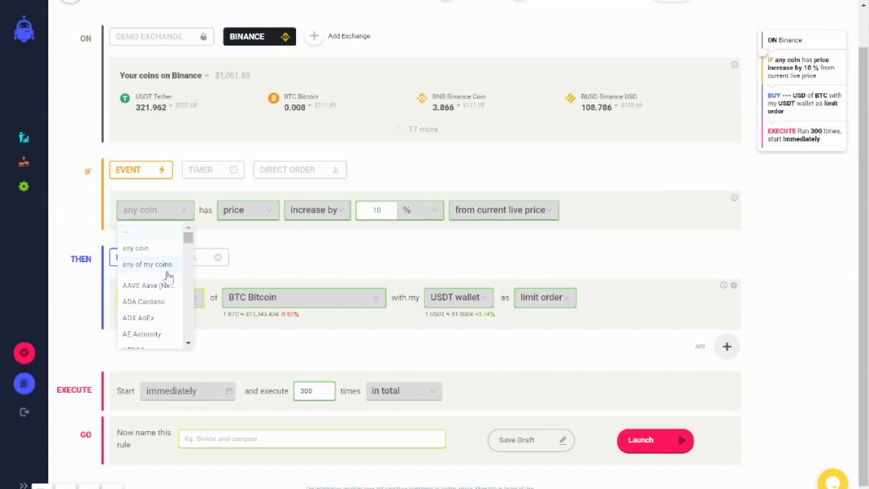
type("ethe")
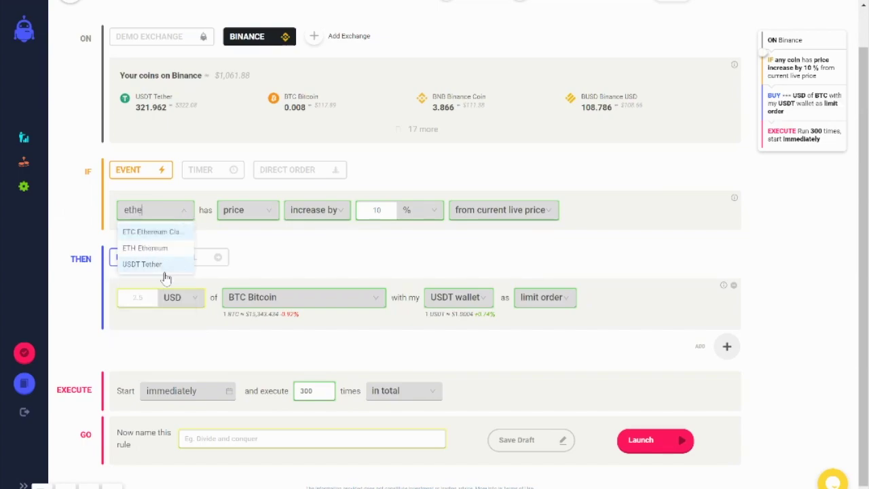
key("Down")
key("Return")
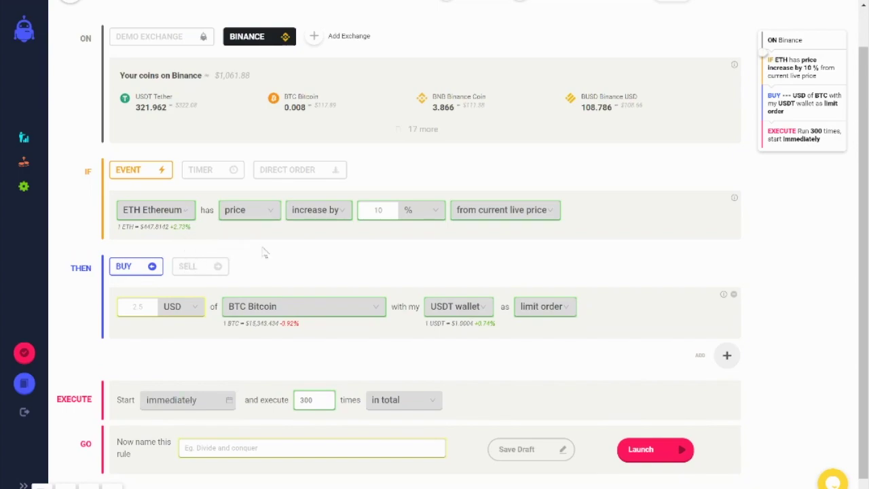
Check the buy action's available wallets and change the coin it buys to ETH Ethereum
left_click(461, 308)
scroll(468, 385, "up", 5)
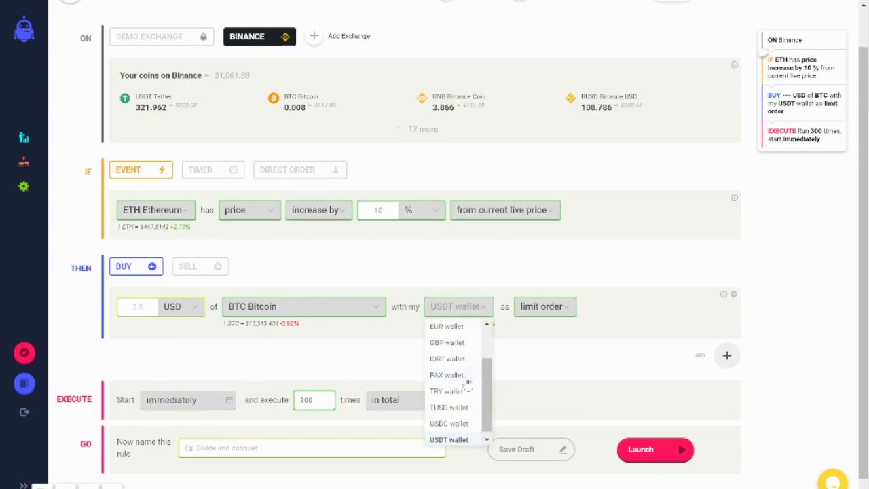
scroll(468, 385, "down", 3)
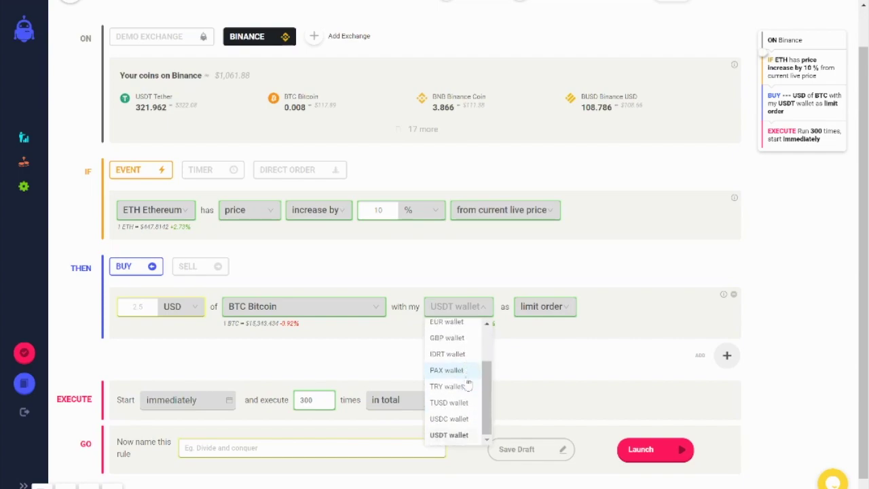
left_click(351, 301)
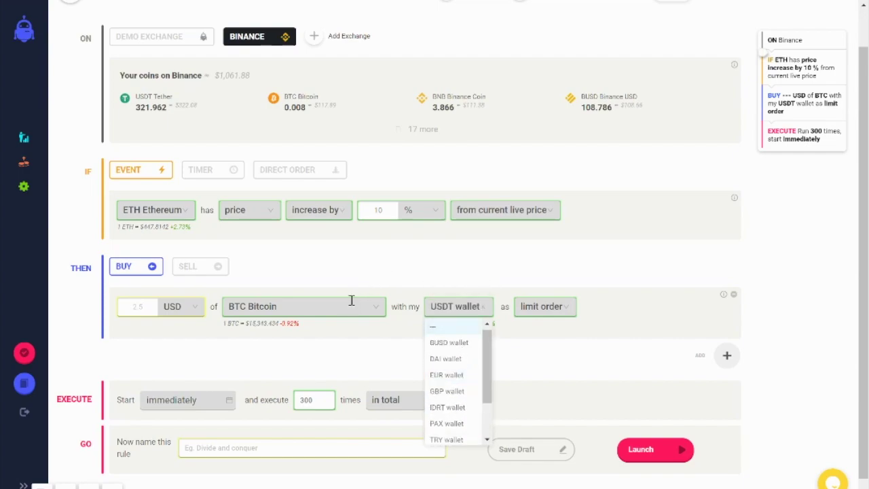
type("ethe")
key("Down")
key("Return")
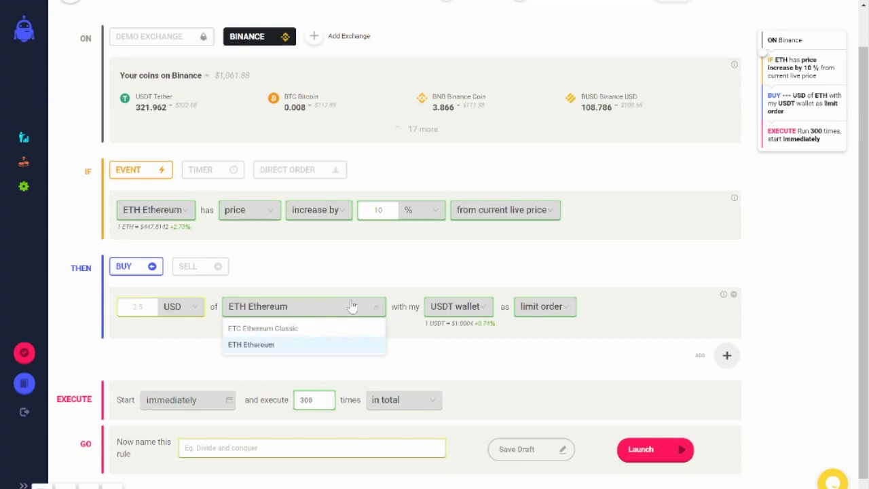